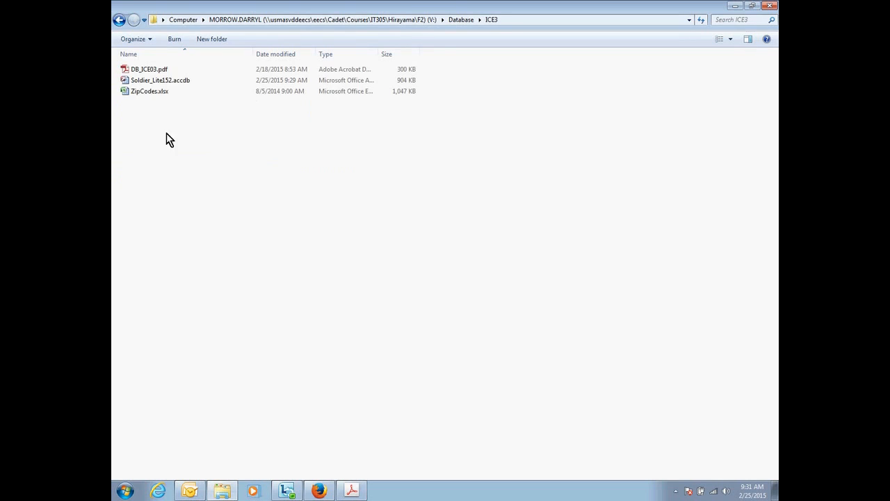
Open the Soldier_Lite152.accdb database in Microsoft Access and enable its blocked content.
double_click(161, 82)
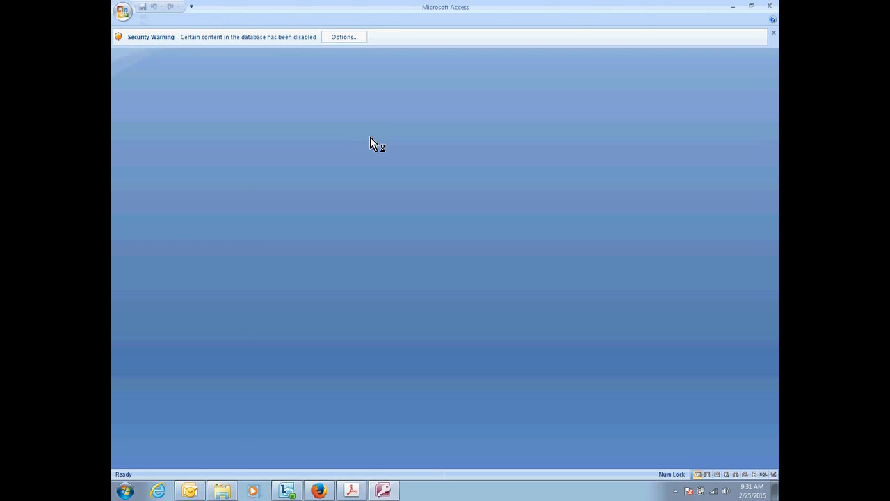
left_click(360, 92)
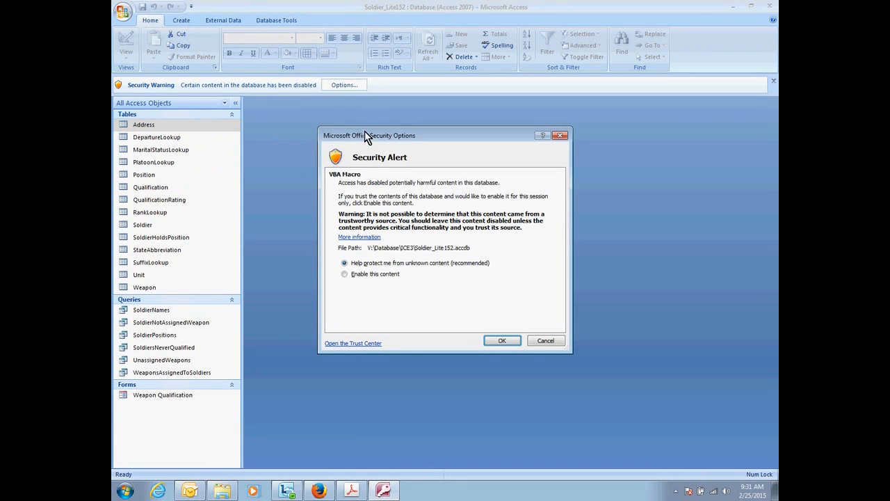
left_click(345, 274)
left_click(499, 341)
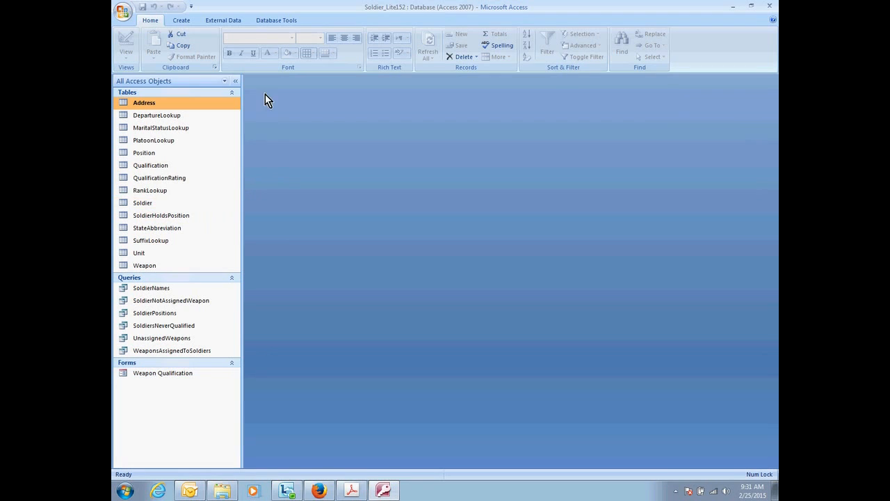
Start an Excel import with ZipCodes.xlsx from the ICE3 folder as the source, importing into a new table.
left_click(233, 21)
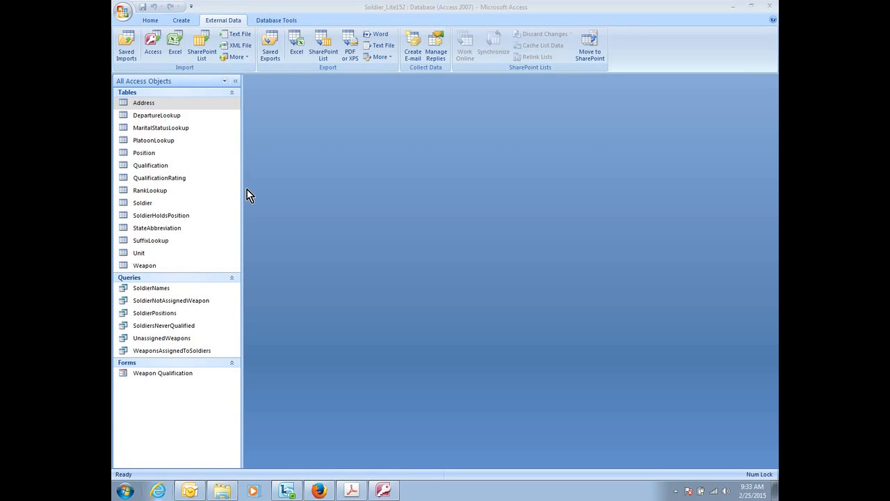
left_click(174, 47)
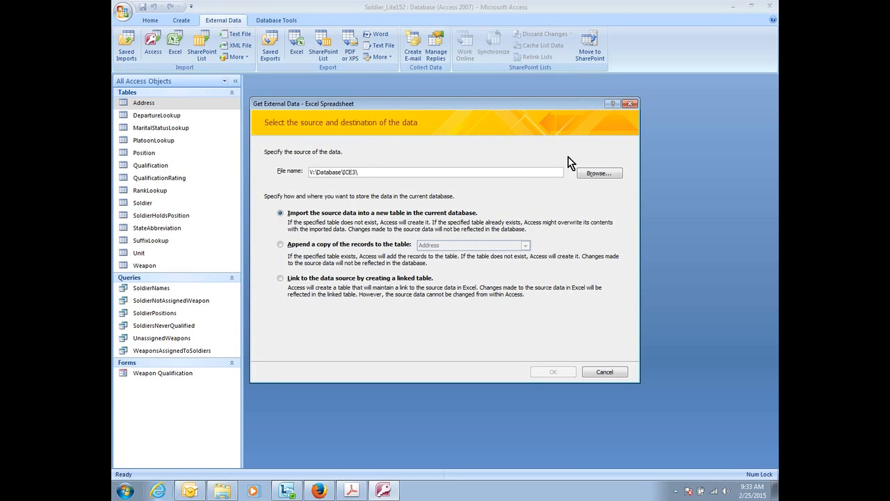
left_click(601, 176)
left_click(383, 183)
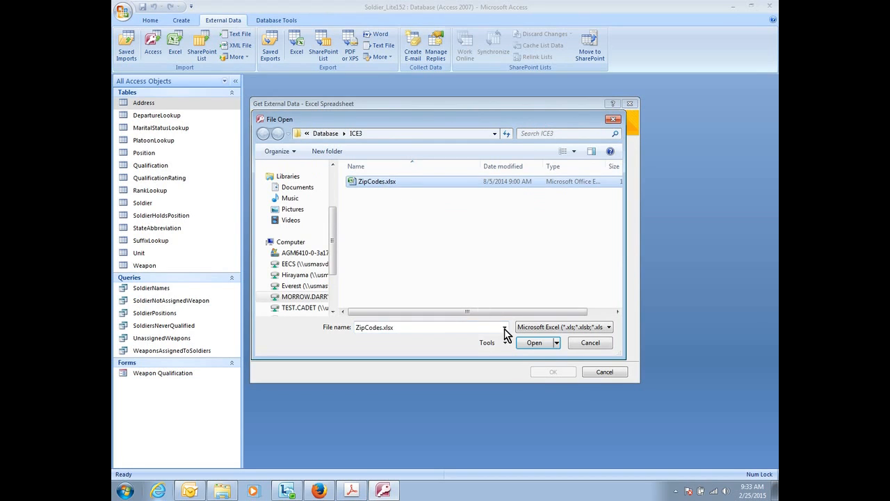
left_click(543, 342)
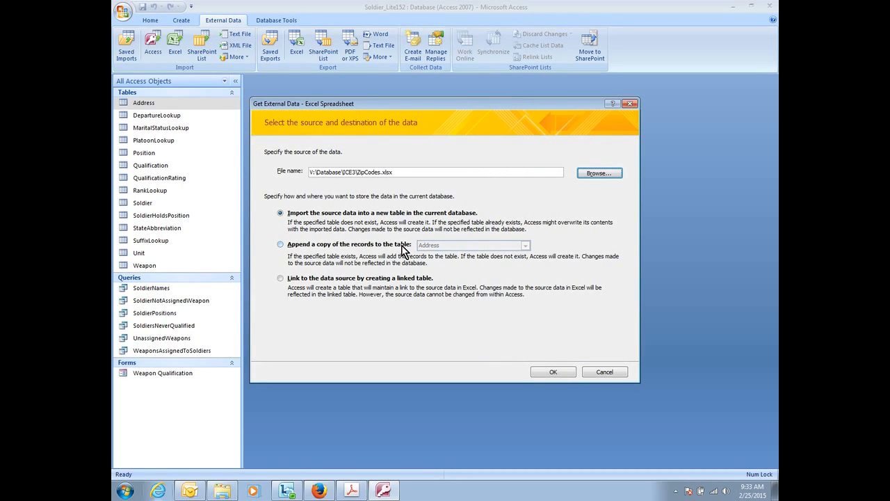
left_click(556, 373)
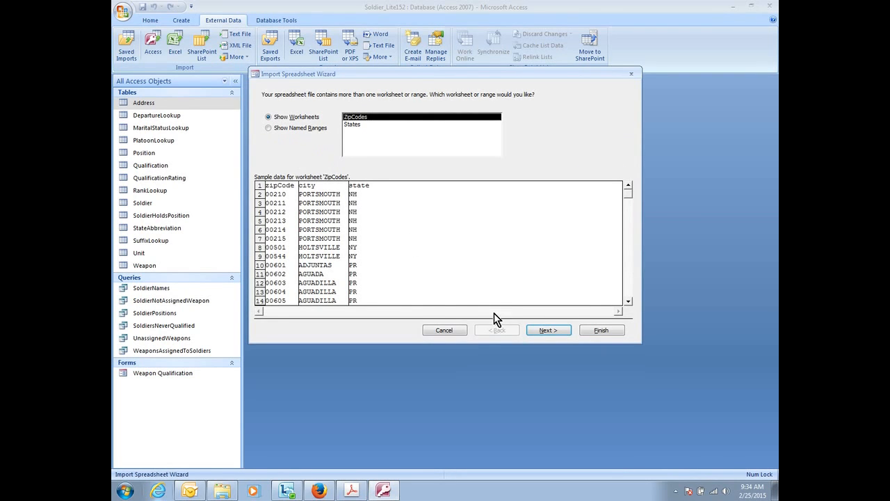
Select the ZipCodes worksheet for import and treat its first row as column headings.
left_click(355, 127)
left_click(360, 116)
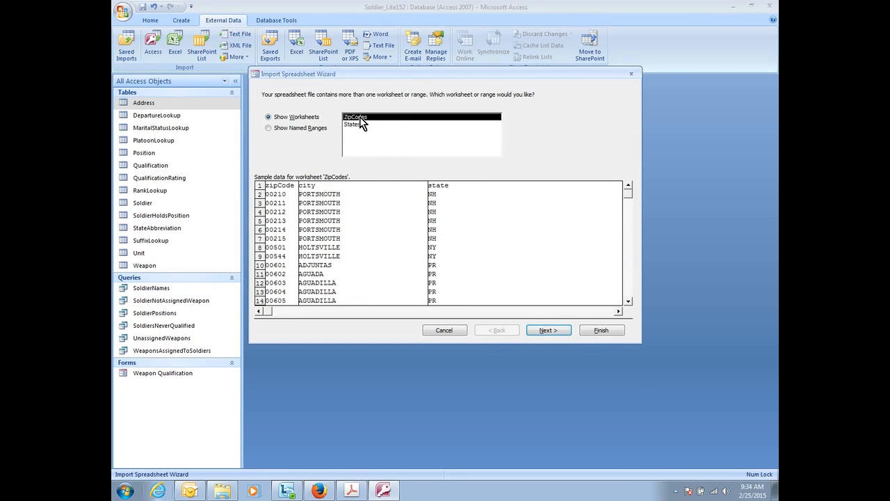
left_click(550, 330)
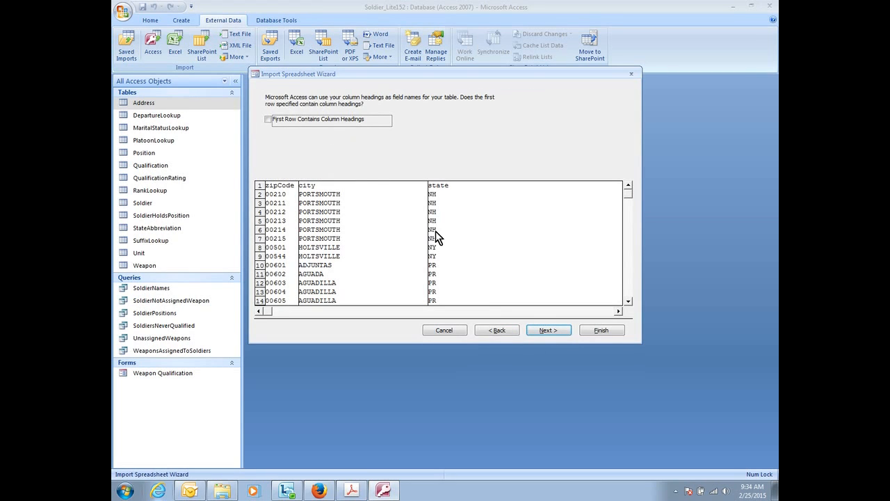
left_click(268, 121)
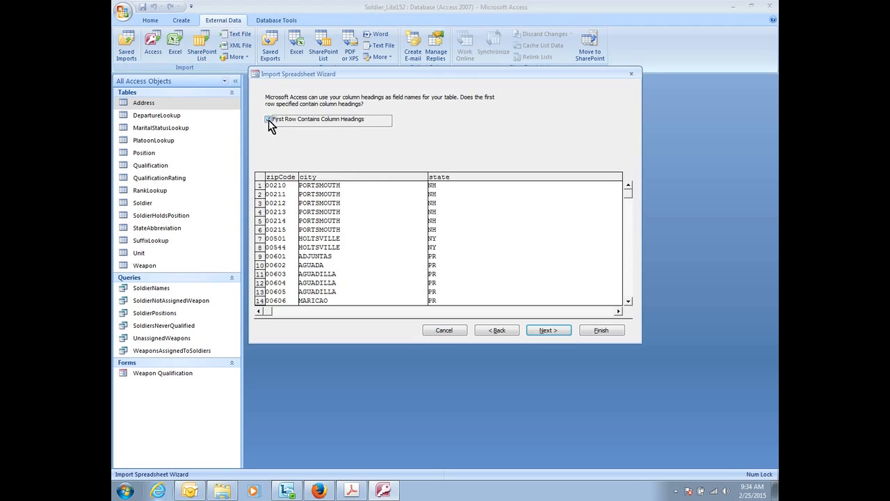
left_click(268, 121)
left_click(268, 121)
left_click(553, 330)
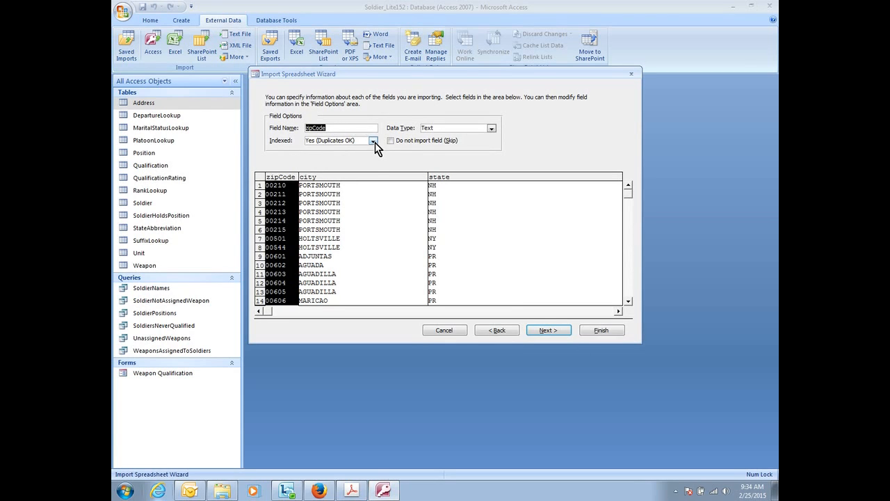
Set the zipCode field's index to Yes (No Duplicates) and rename the state field to stateCode.
left_click(374, 141)
left_click(353, 166)
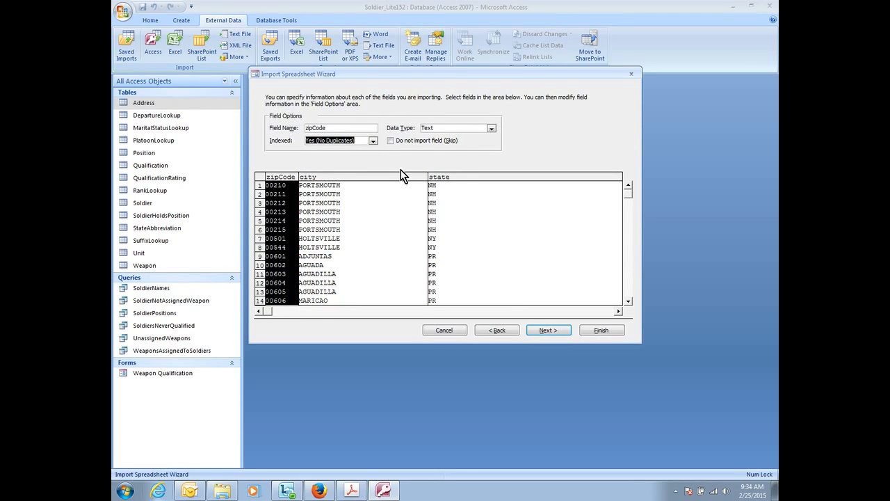
left_click(445, 177)
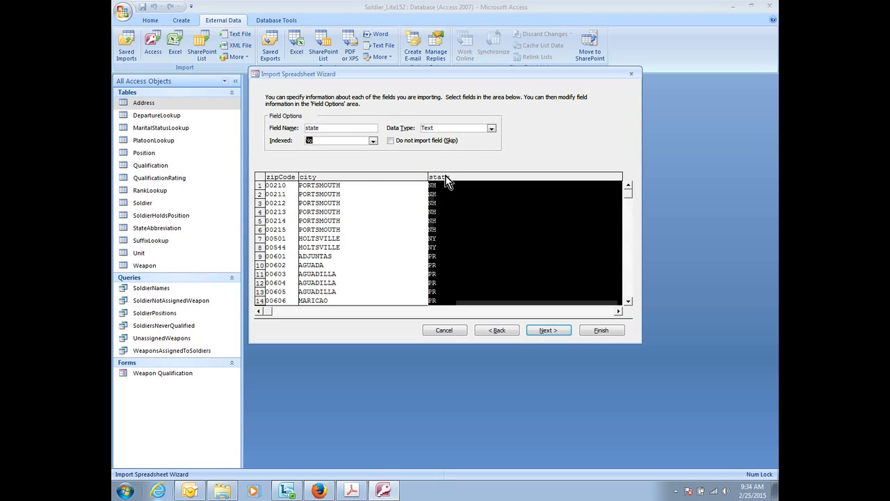
left_click(326, 128)
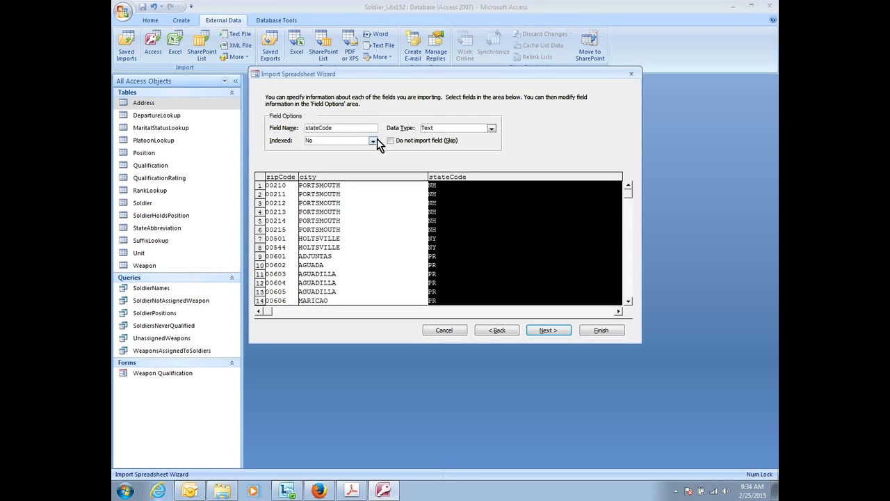
left_click(549, 330)
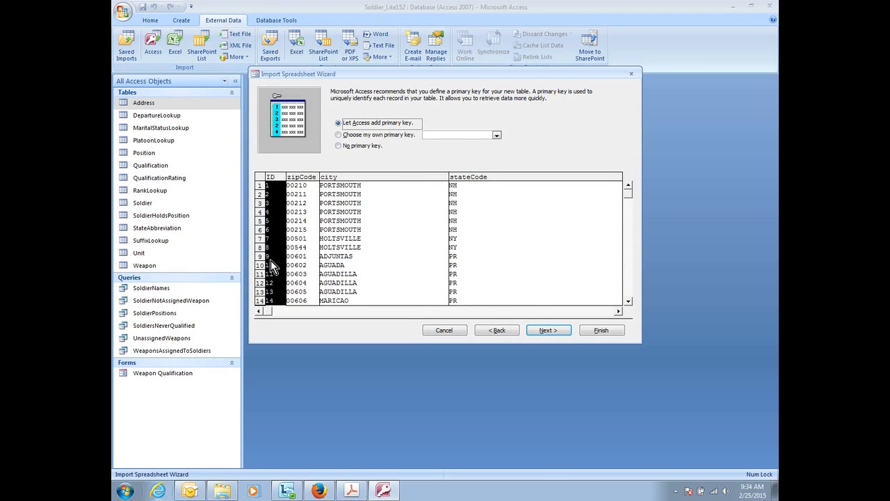
Choose zipCode as the primary key and finish importing to the ZipCodes table without saving the import steps.
left_click(390, 135)
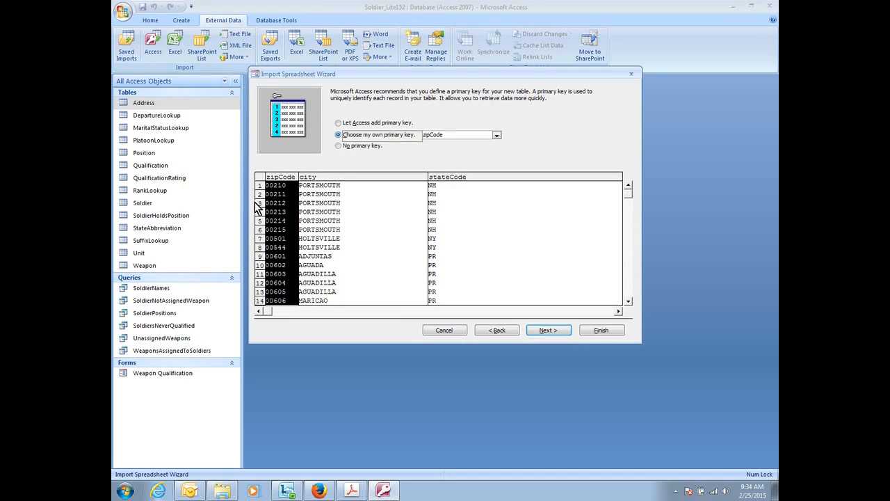
left_click(365, 126)
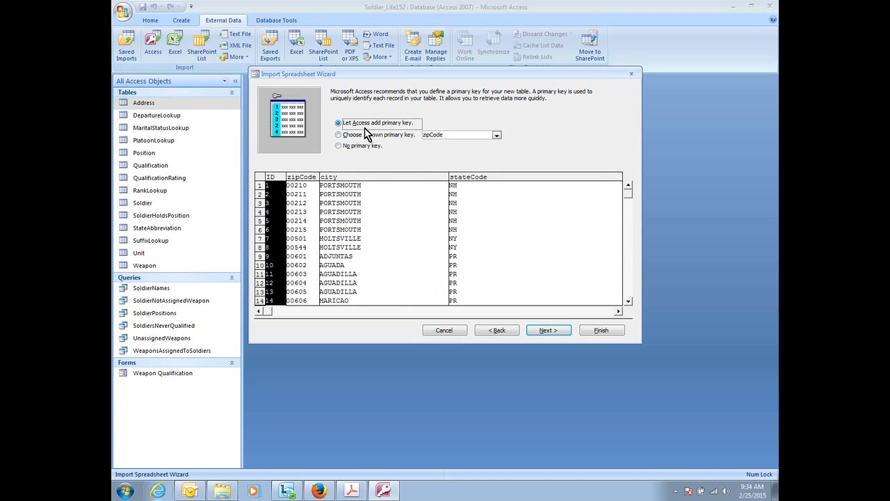
left_click(366, 137)
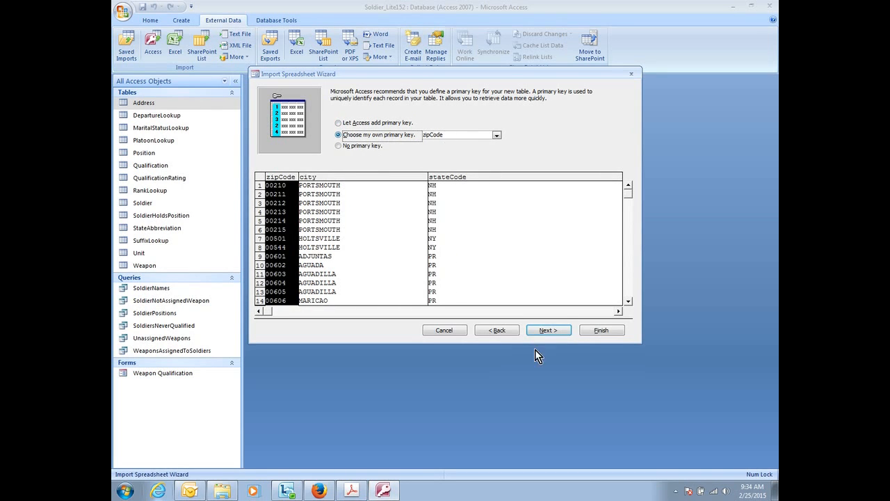
left_click(547, 331)
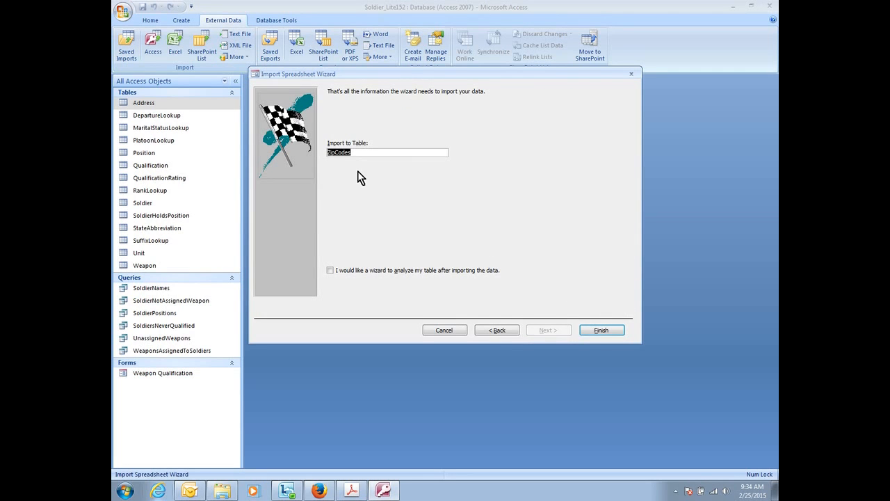
left_click(596, 330)
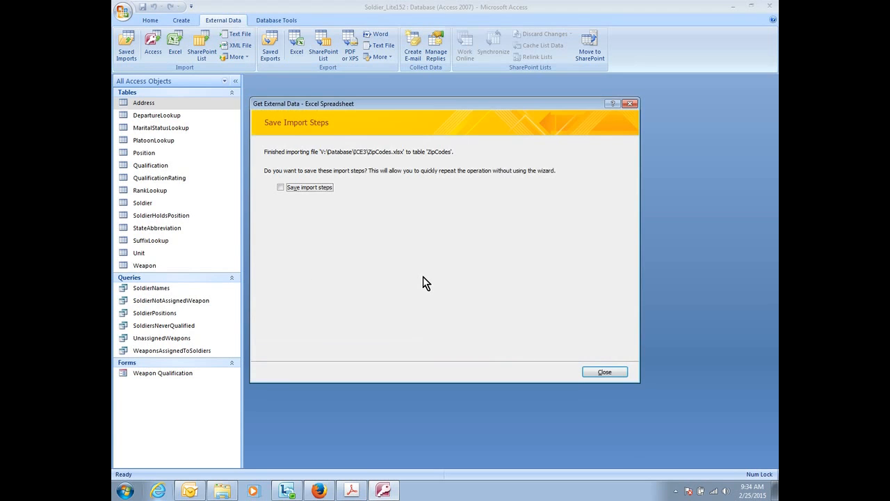
left_click(608, 369)
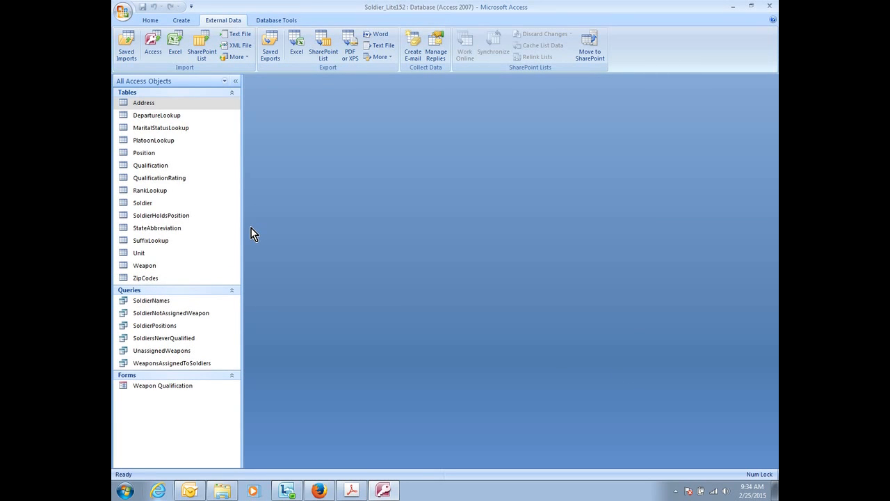
Open the imported ZipCodes table to check its records, and close it again.
double_click(155, 278)
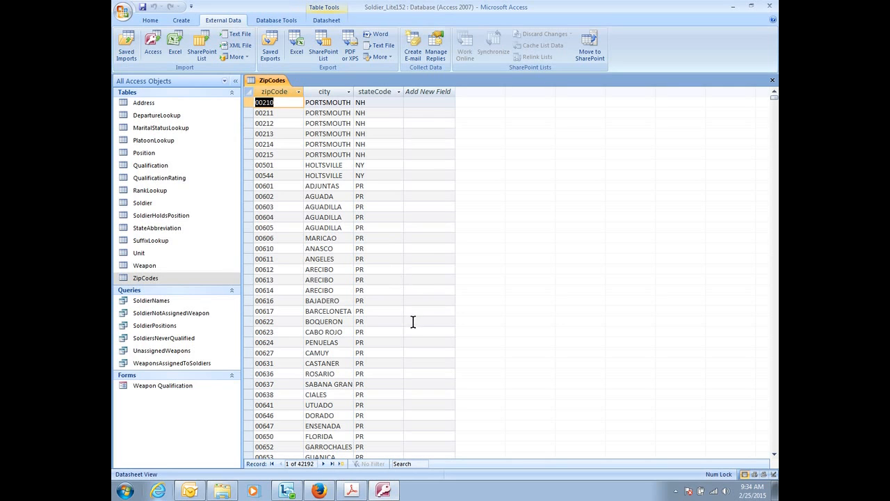
right_click(274, 81)
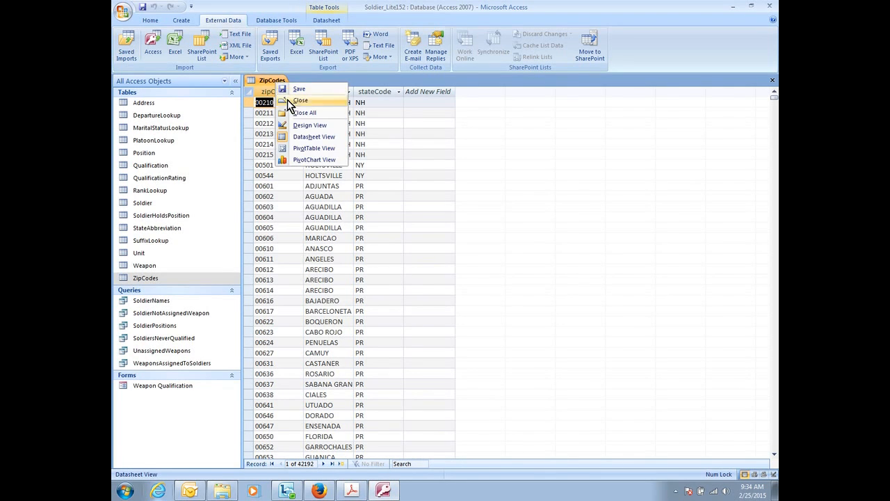
left_click(292, 103)
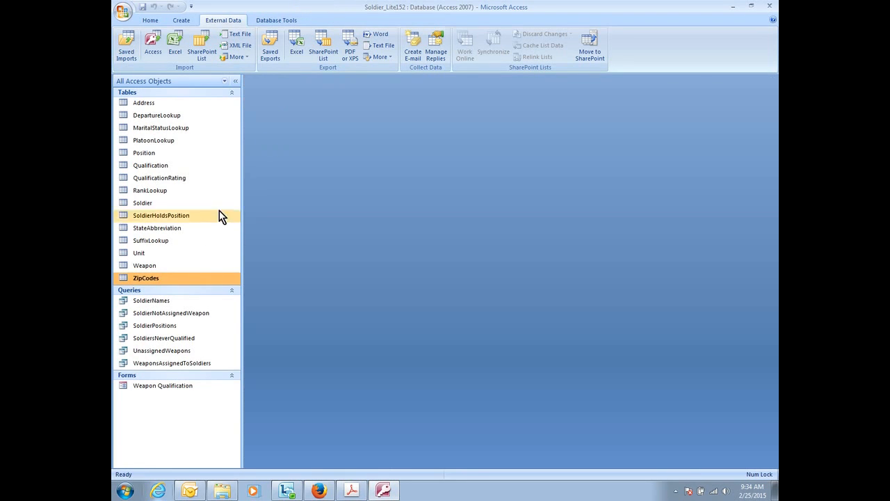
Rename the ZipCodes table to ZipCode.
right_click(160, 279)
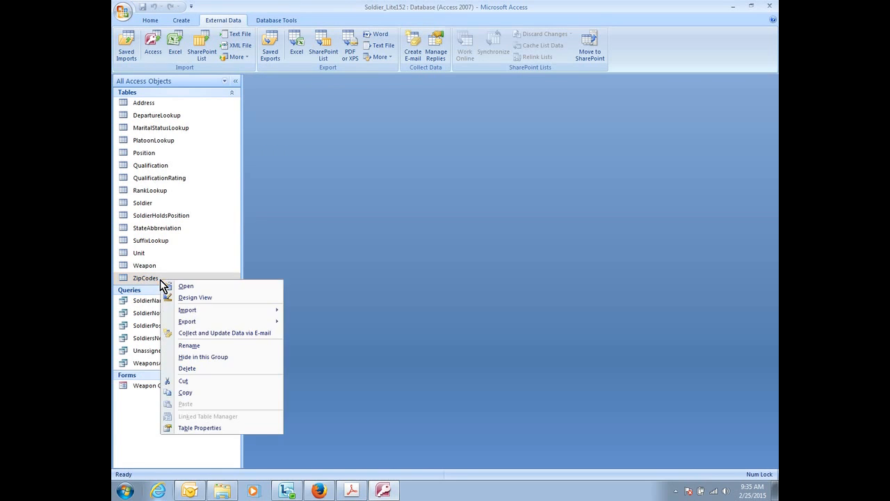
left_click(207, 346)
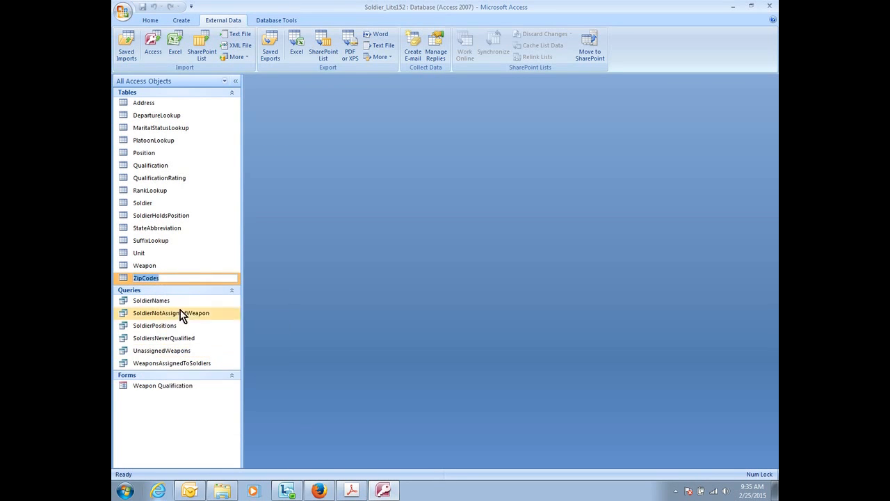
left_click(165, 277)
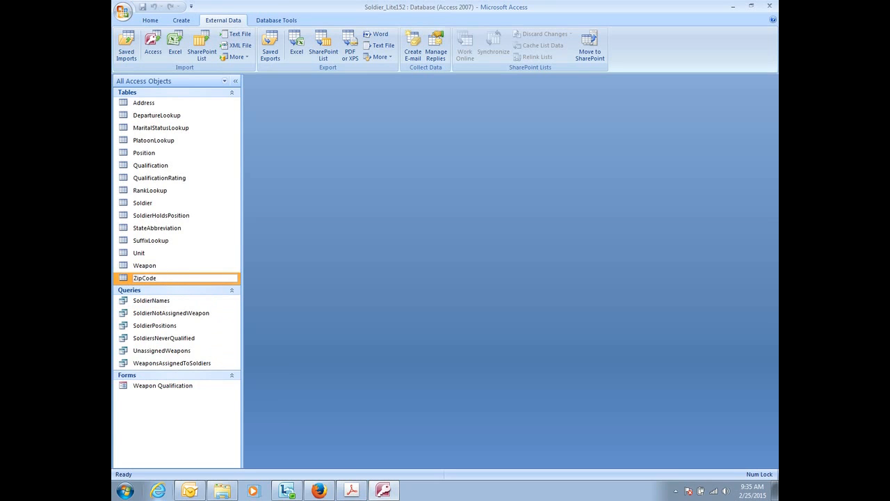
key("Return")
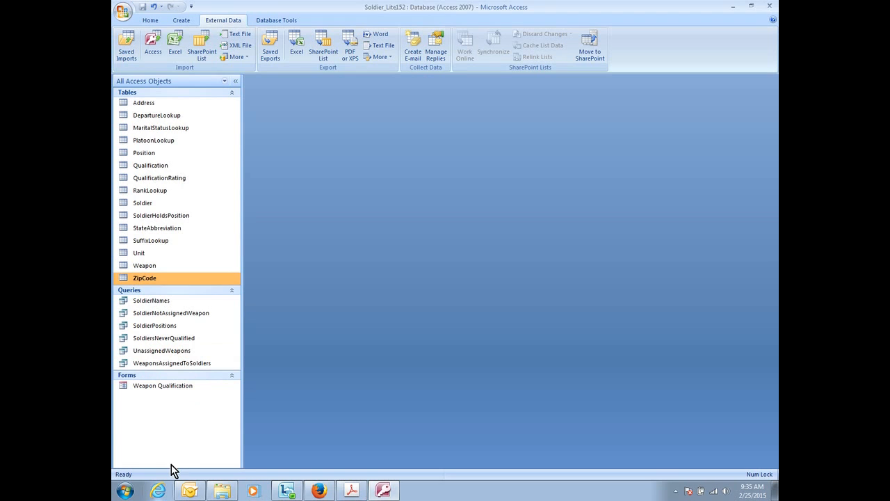
left_click(186, 490)
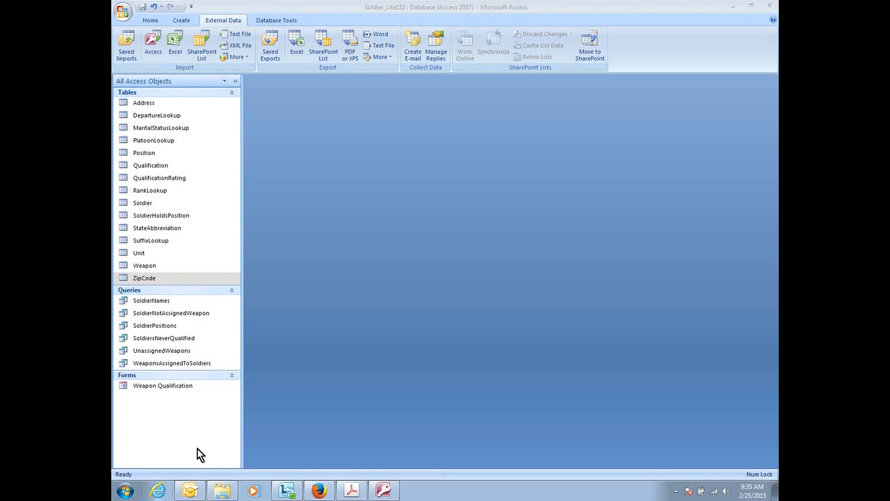
Open the ZipCode table and switch it to Design View.
double_click(150, 279)
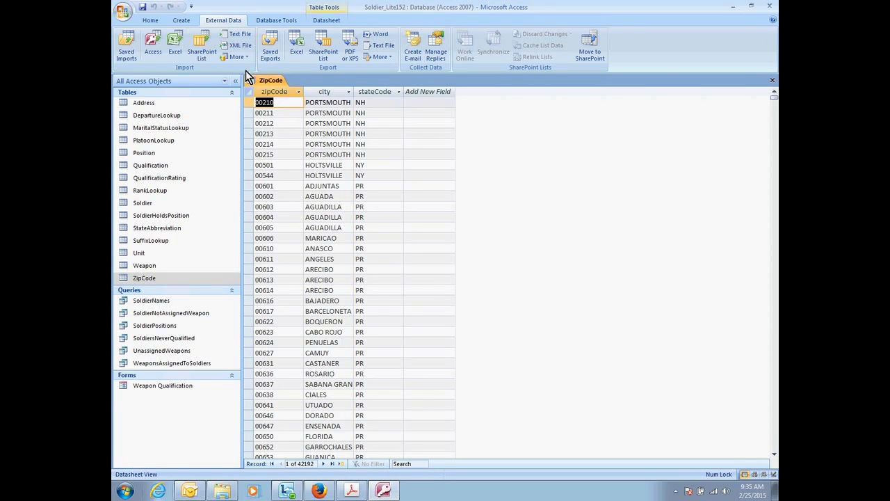
left_click(149, 20)
left_click(126, 43)
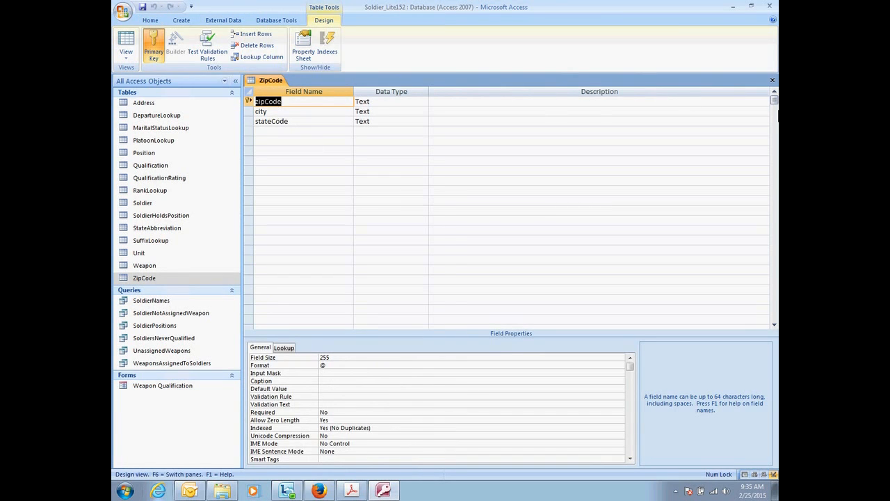
Shrink the database window and bring up the exercise PDF in Adobe Acrobat beside it to show the table design diagram.
left_click(751, 6)
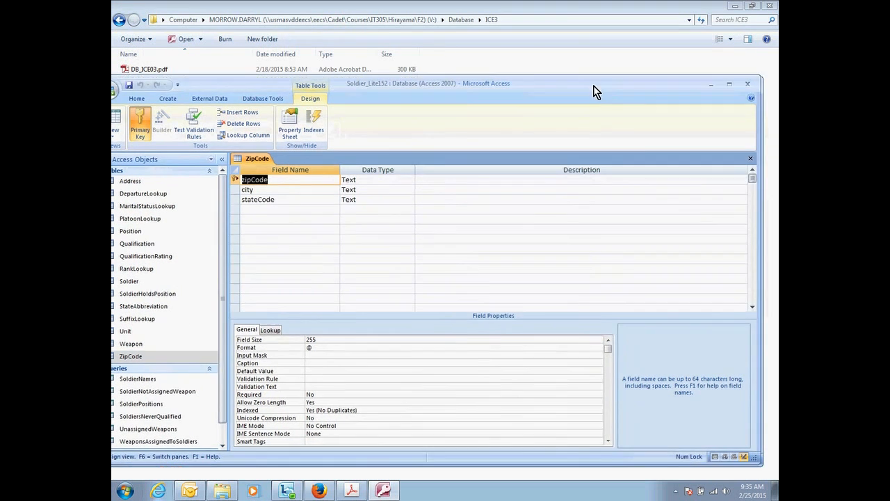
left_click_drag(594, 90, 595, 36)
left_click_drag(757, 124, 525, 149)
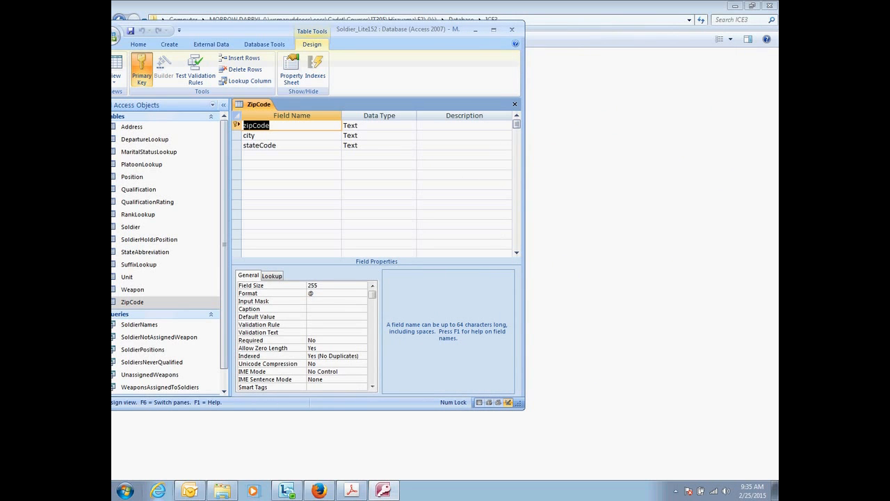
left_click(169, 471)
left_click(352, 491)
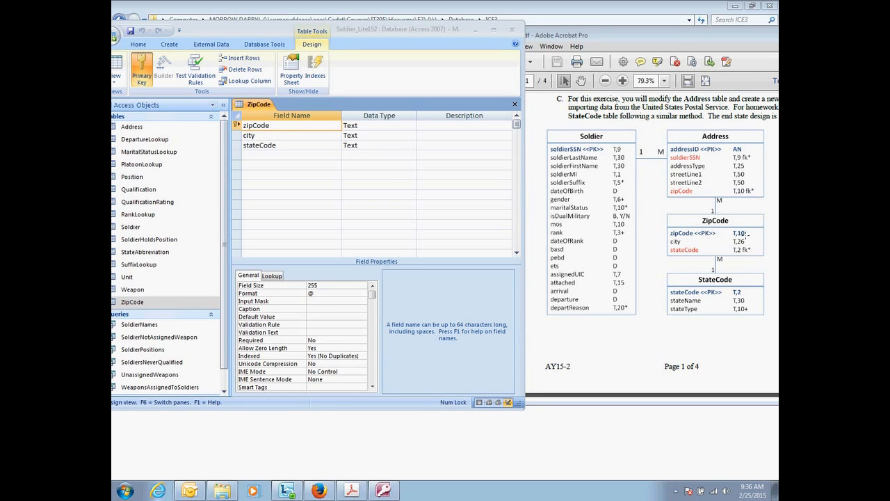
Set the field size of the ZipCode table's zipCode field to 10.
left_click(284, 126)
left_click(325, 285)
left_click(295, 290)
type("10")
Match the remaining field sizes to the PDF specification: 26 for city and 2 for stateCode.
left_click(272, 135)
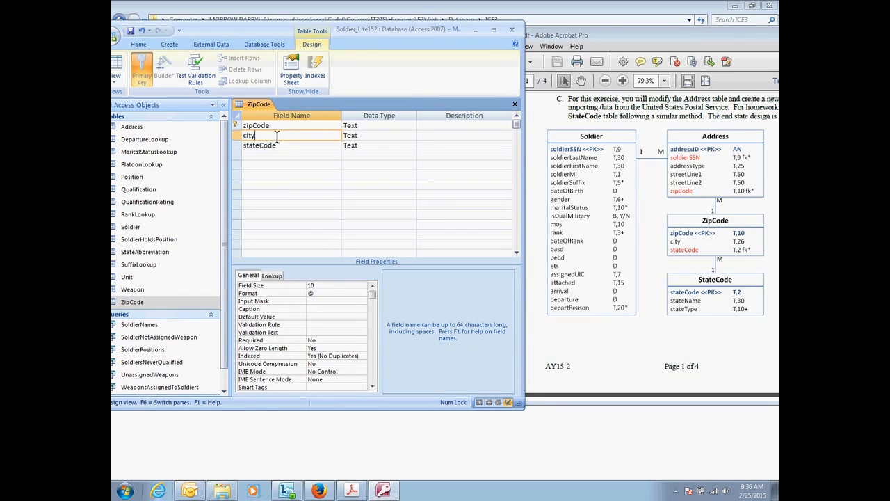
left_click(326, 286)
double_click(326, 287)
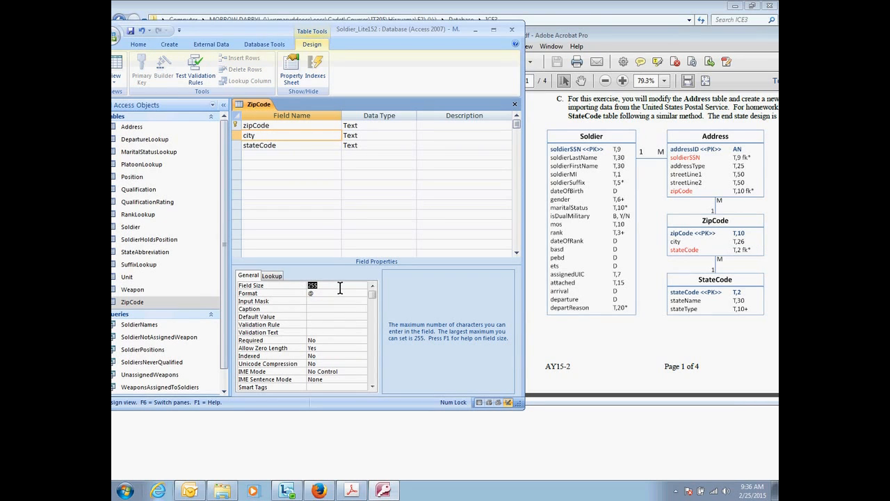
left_click(293, 146)
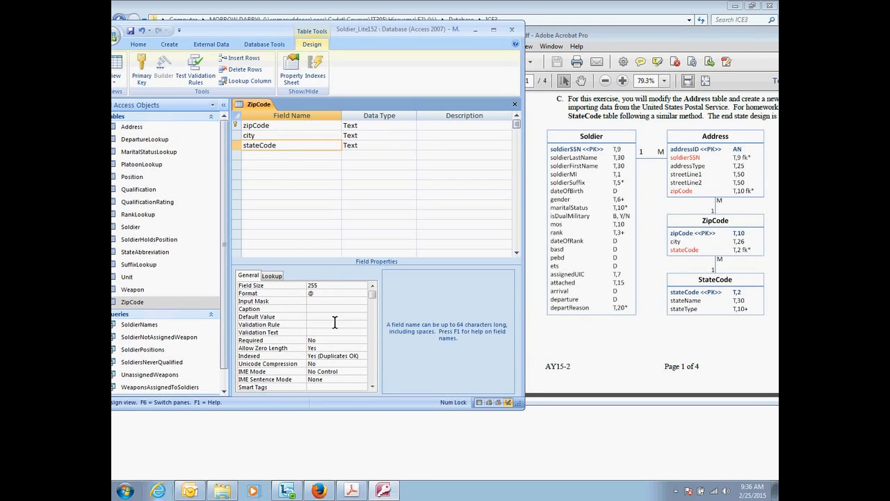
left_click(295, 286)
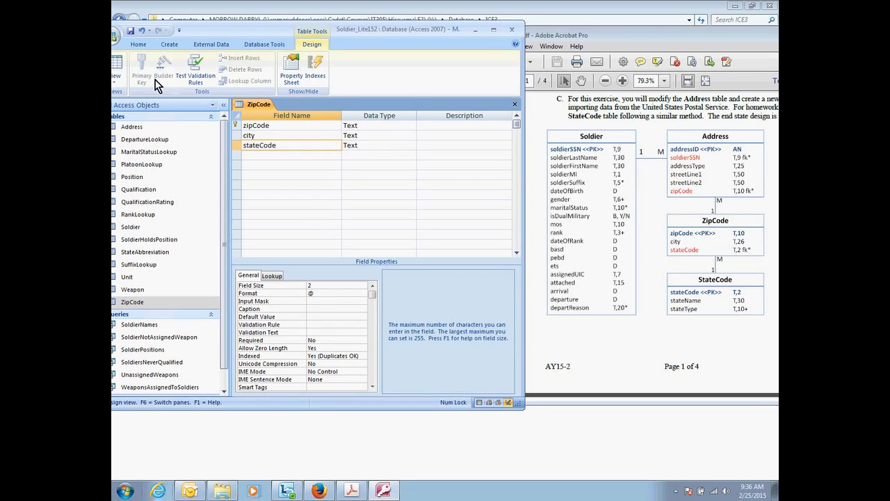
Switch the ZipCode table to Datasheet View, saving the design changes and accepting the possible data loss from shorter fields.
left_click(127, 77)
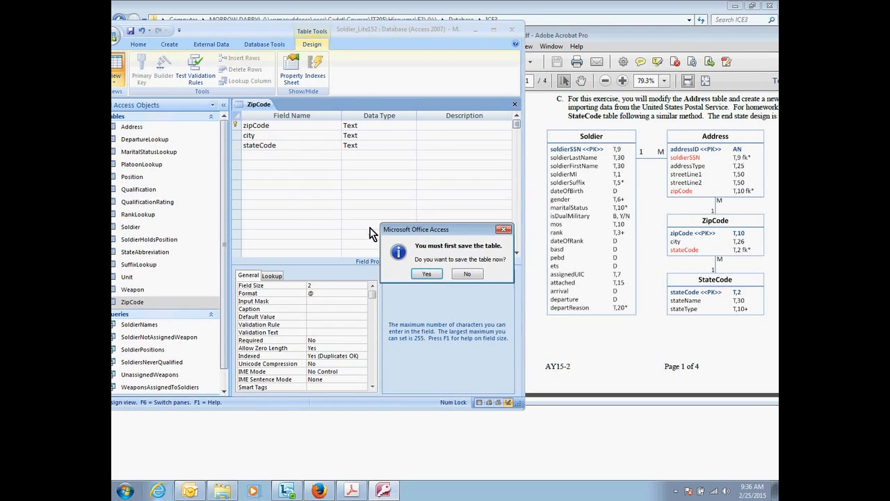
left_click(427, 274)
left_click(428, 279)
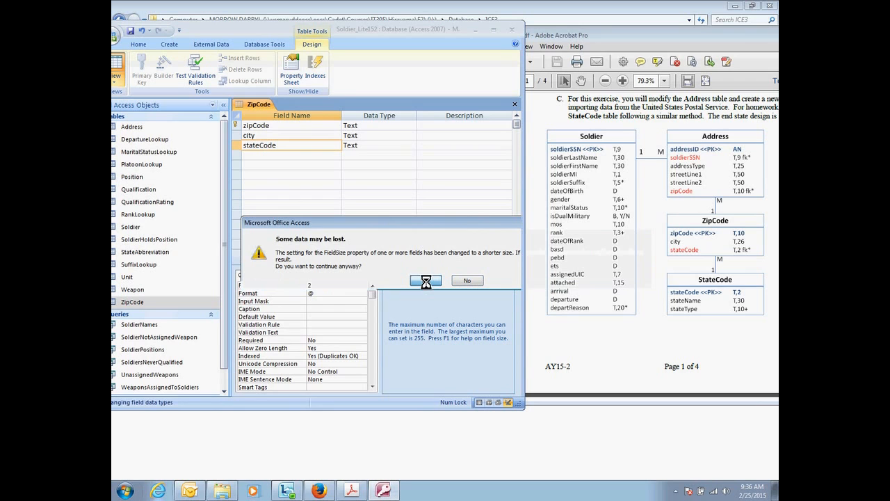
left_click(431, 282)
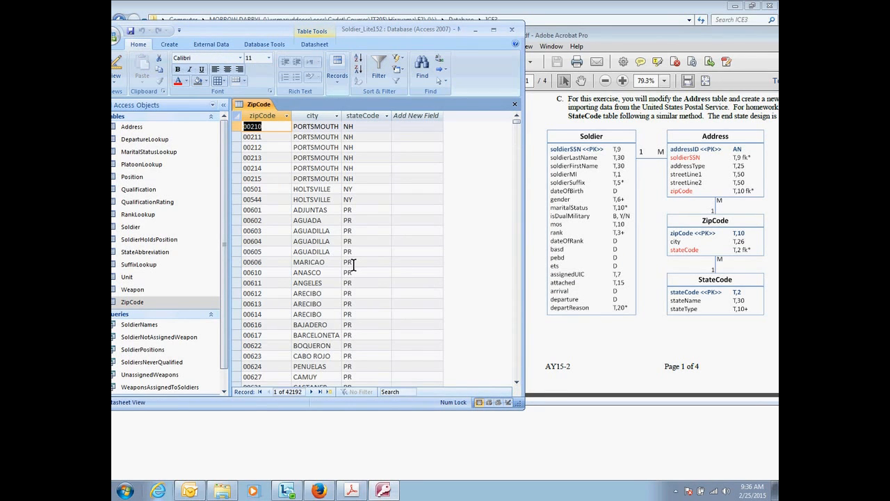
Maximize the database window and open the Relationships diagram.
left_click(171, 469)
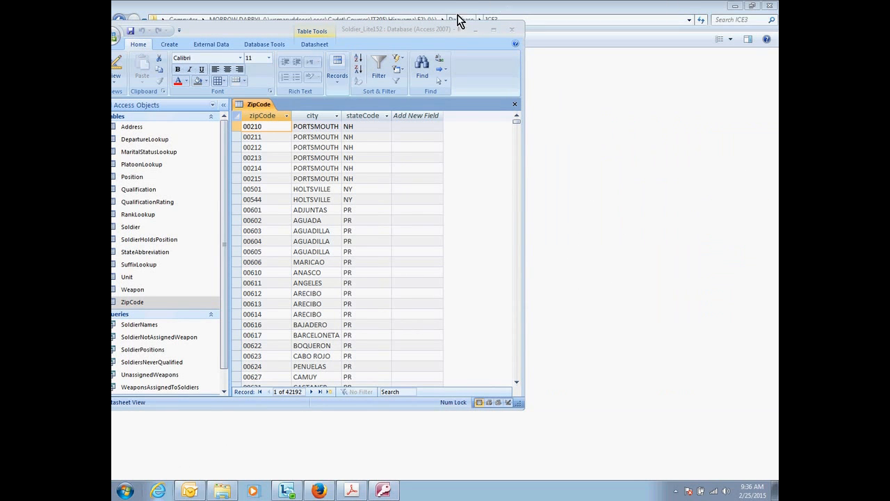
left_click(499, 30)
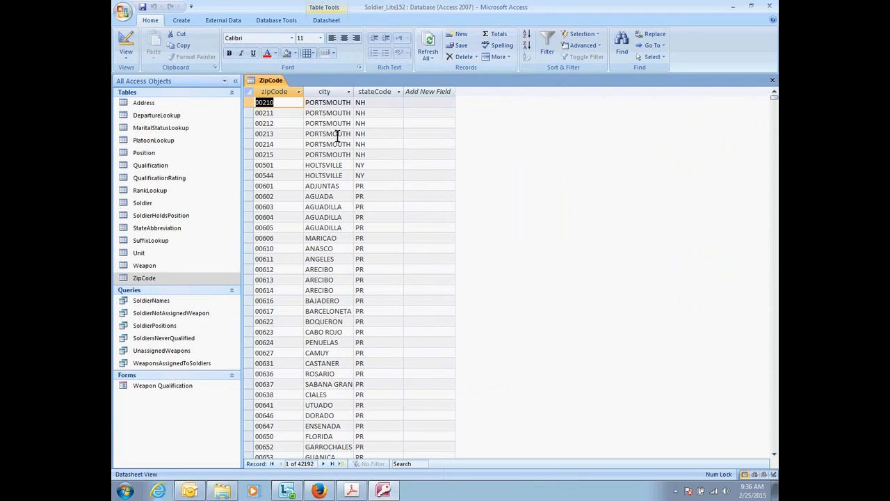
left_click(273, 21)
left_click(270, 51)
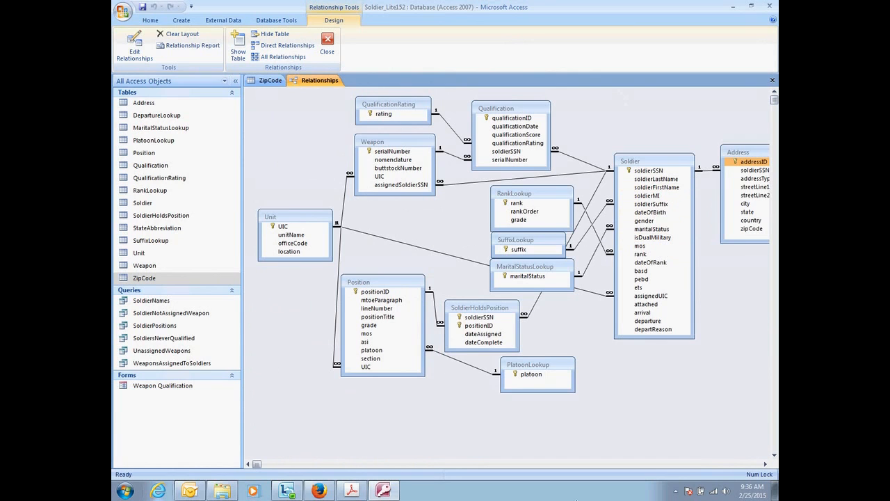
Add the ZipCode table to the Relationships diagram beside the Address table.
left_click_drag(259, 463, 282, 464)
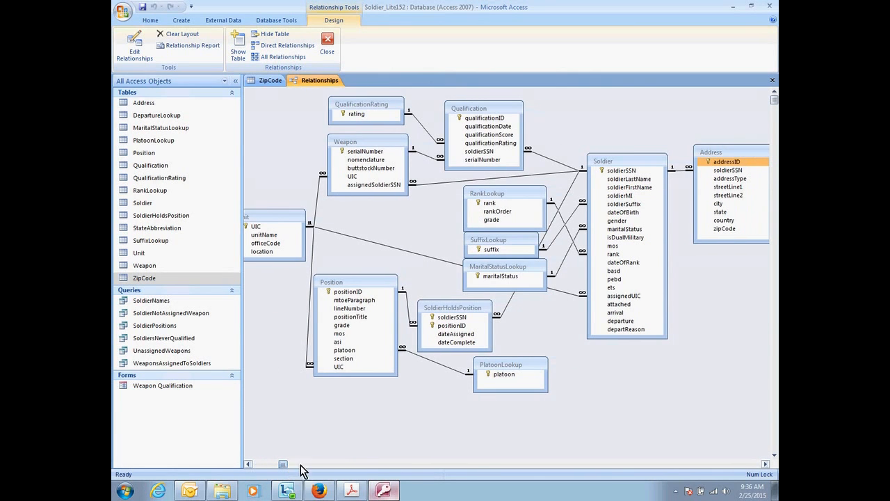
left_click(765, 464)
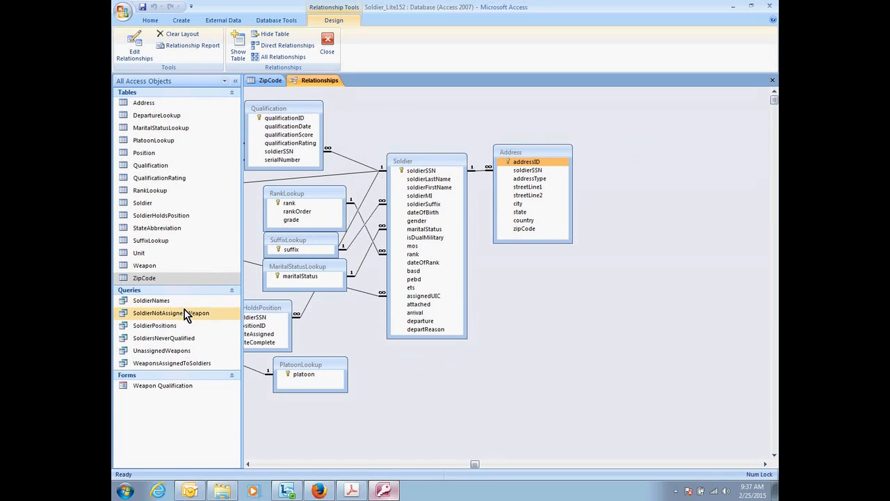
left_click(145, 278)
left_click_drag(145, 278, 525, 234)
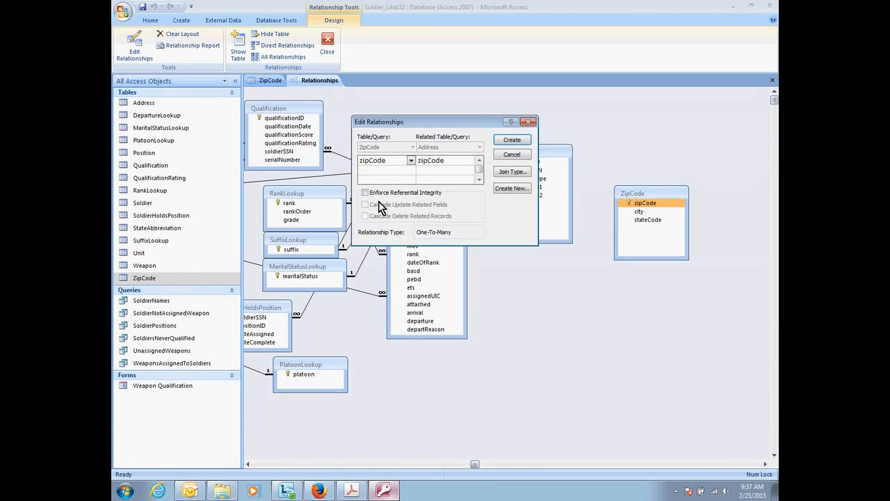
Try to create the one-to-many relationship from ZipCode's zipCode to Address's zipCode with referential integrity enforced.
left_click(376, 193)
left_click(515, 142)
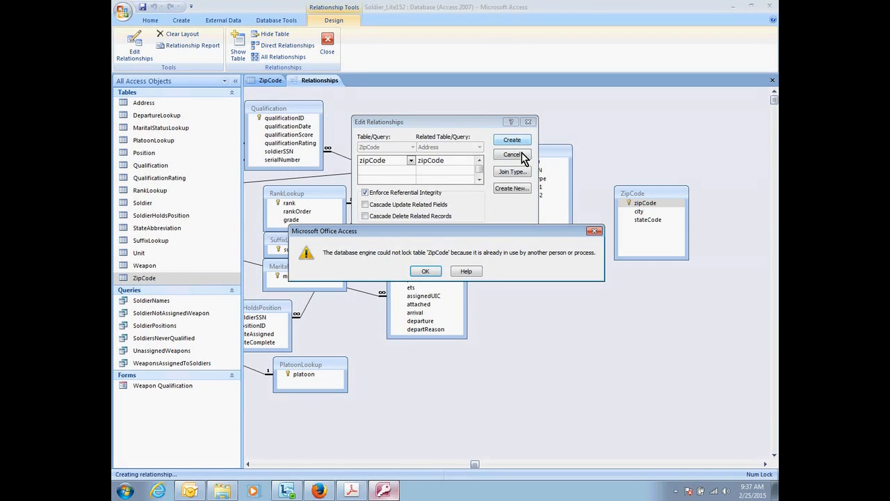
left_click(424, 272)
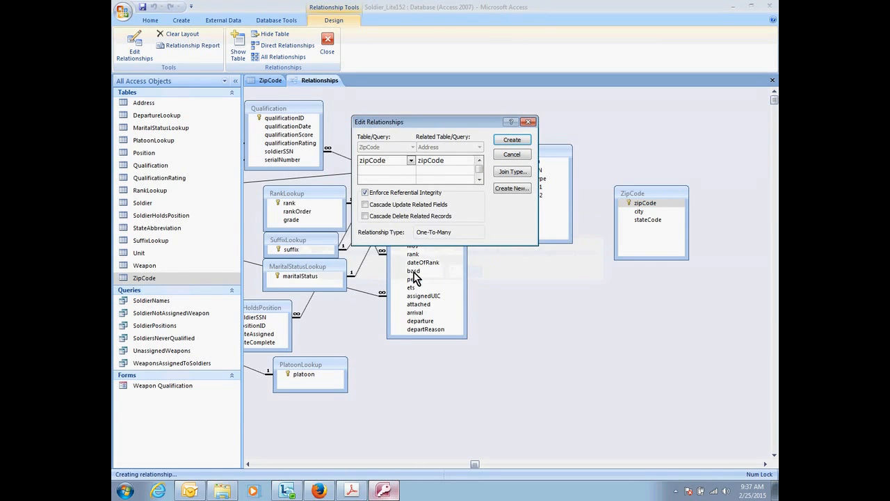
left_click(528, 122)
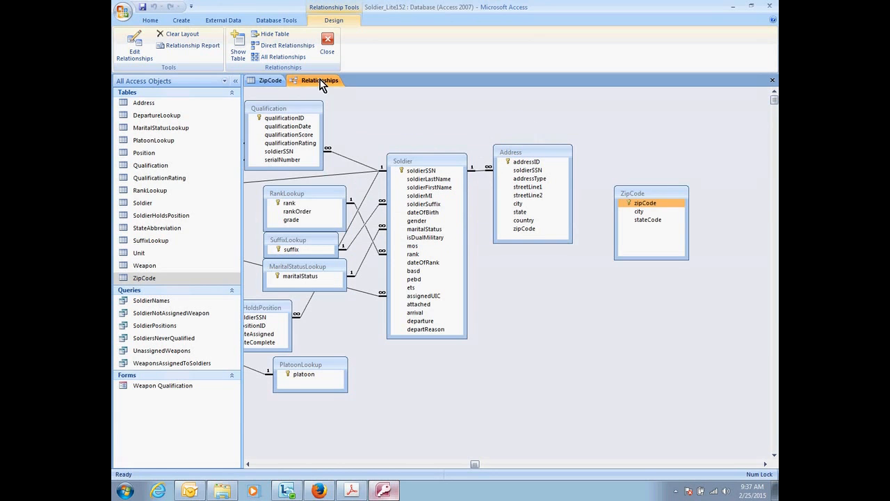
Close the open ZipCode table while keeping the Relationships diagram open.
left_click(273, 80)
right_click(273, 80)
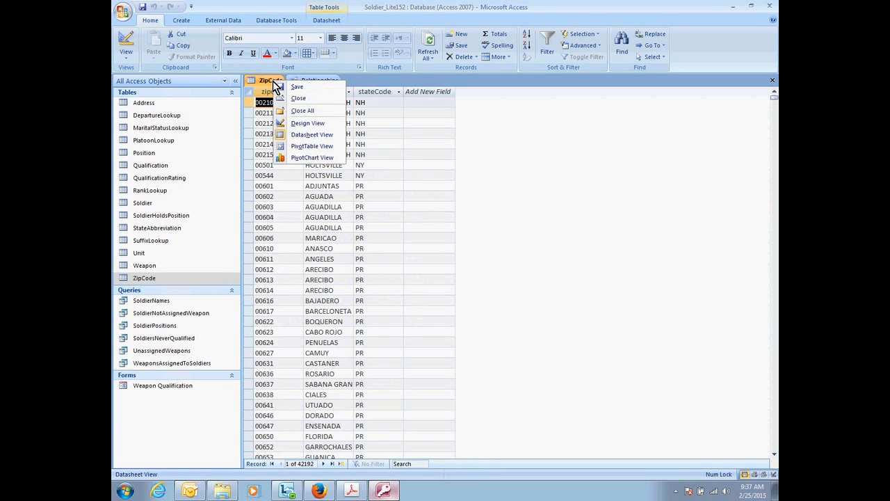
left_click(298, 98)
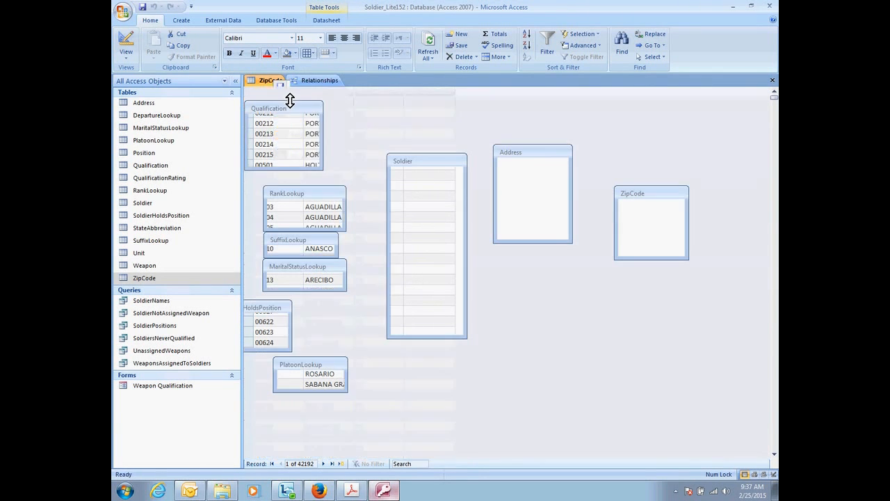
Relate zipCode in the ZipCode table to zipCode in the Address table as one-to-many, enforcing referential integrity.
left_click_drag(659, 194, 527, 233)
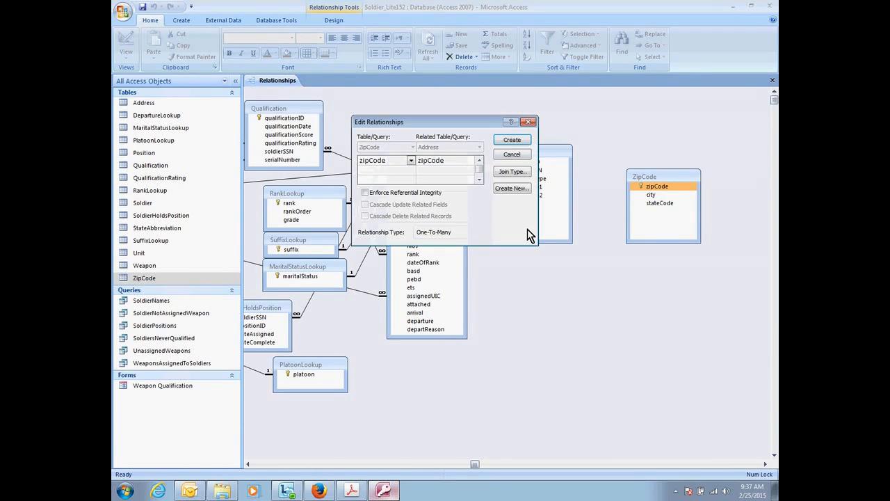
left_click(374, 194)
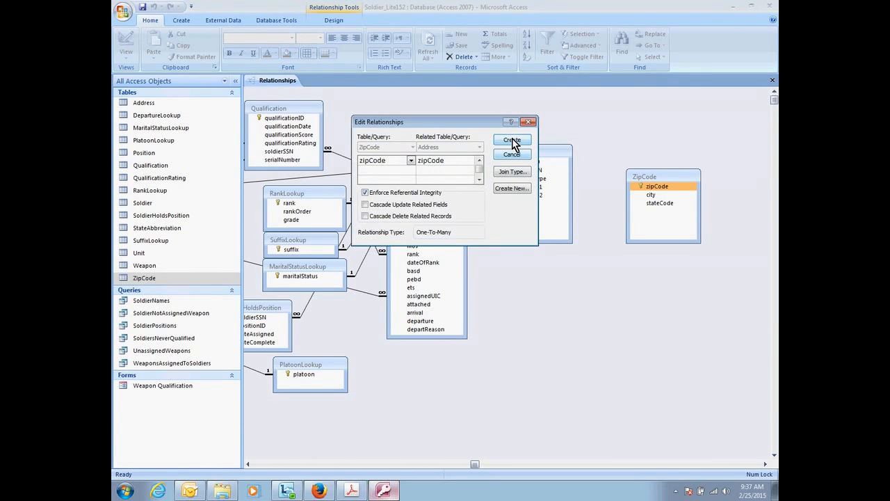
left_click(513, 141)
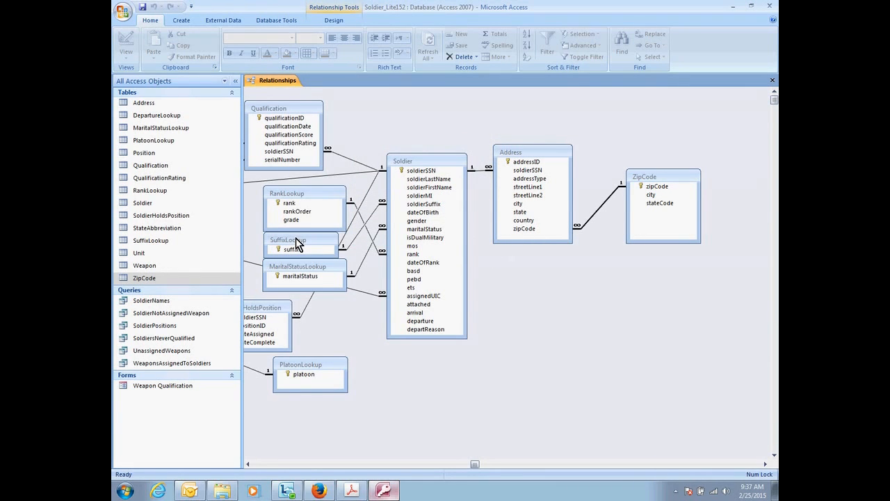
Open the Address table to review its records, and start an empty query in Design View.
double_click(157, 103)
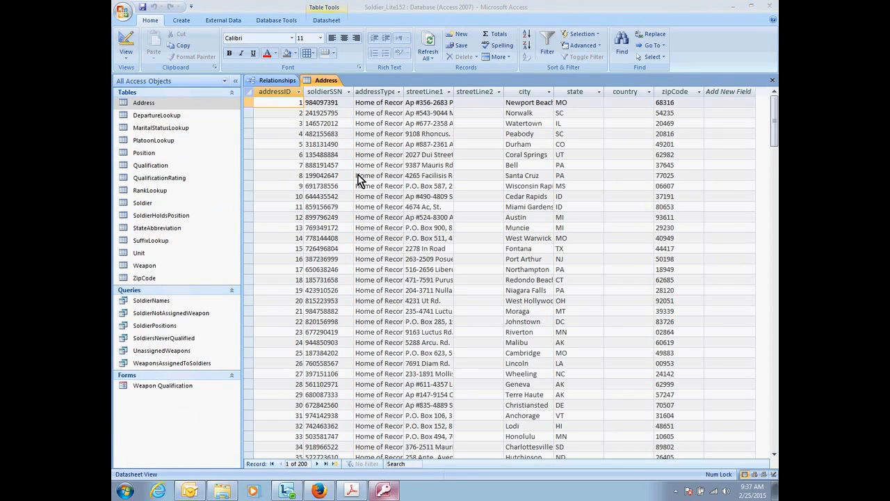
left_click(182, 21)
left_click(511, 50)
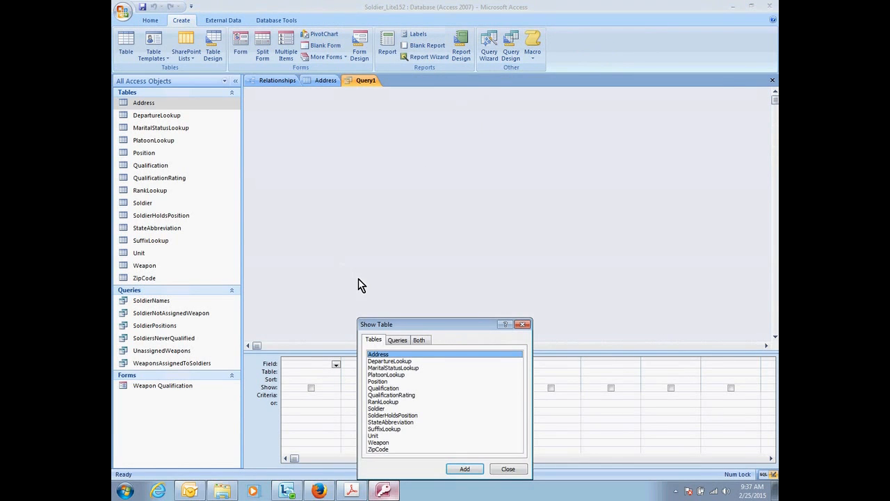
left_click(511, 469)
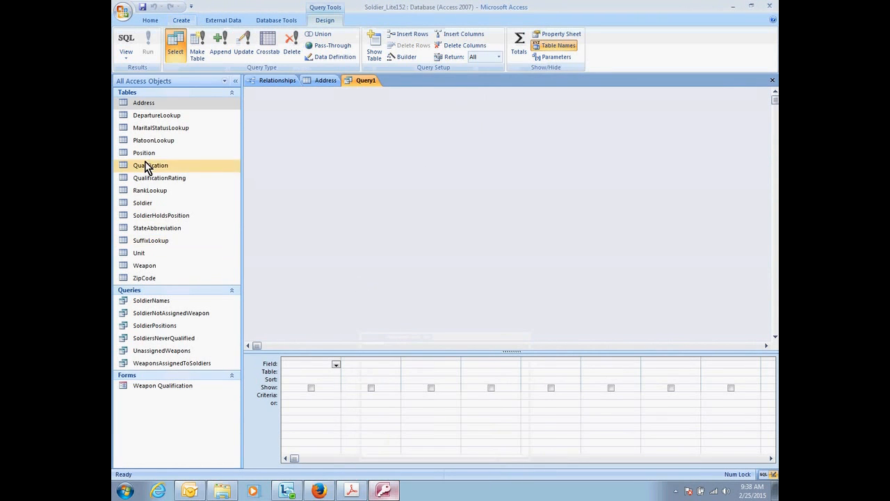
Add the SoldierNames query and the Soldier, Address and ZipCode tables to the new query.
left_click_drag(160, 300, 333, 203)
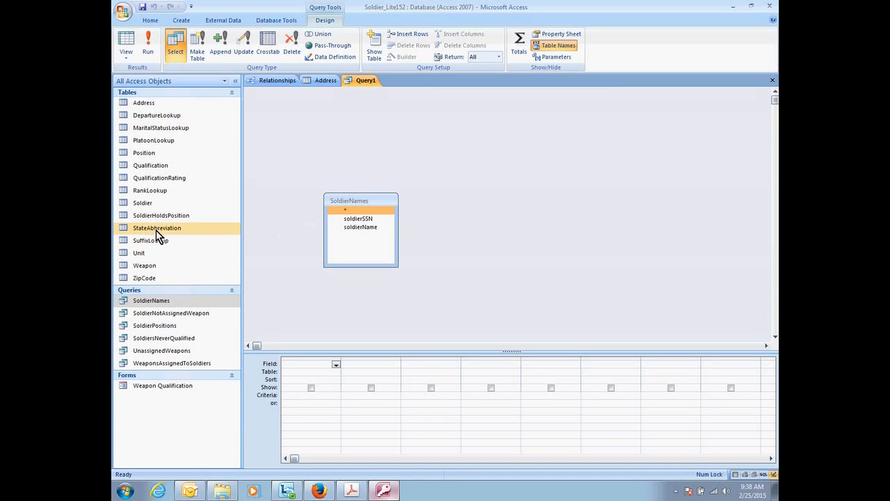
left_click_drag(148, 205, 445, 212)
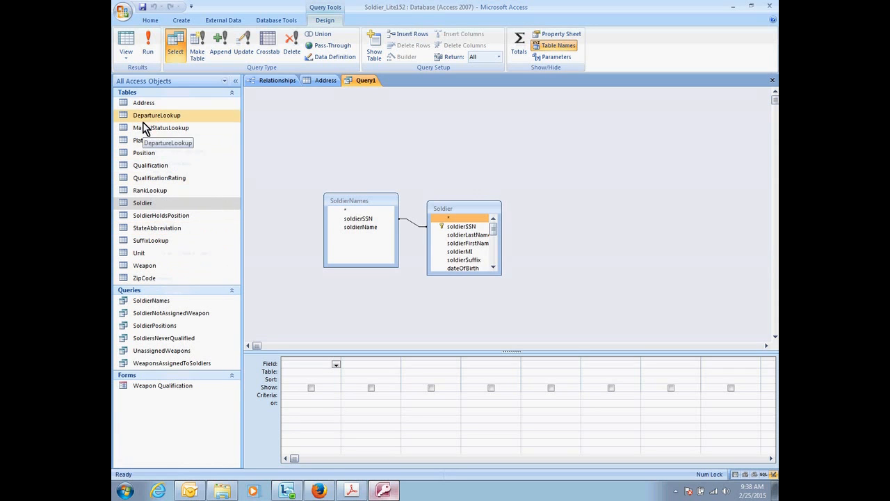
left_click_drag(143, 104, 535, 222)
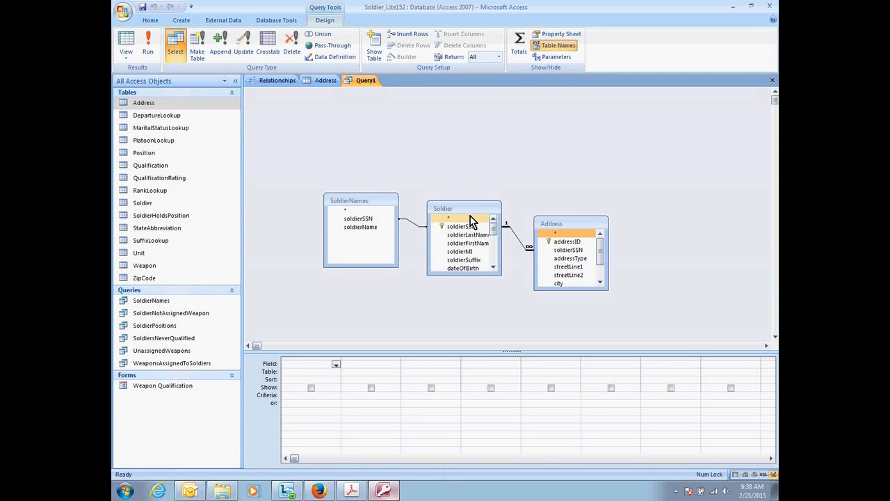
left_click_drag(182, 279, 662, 249)
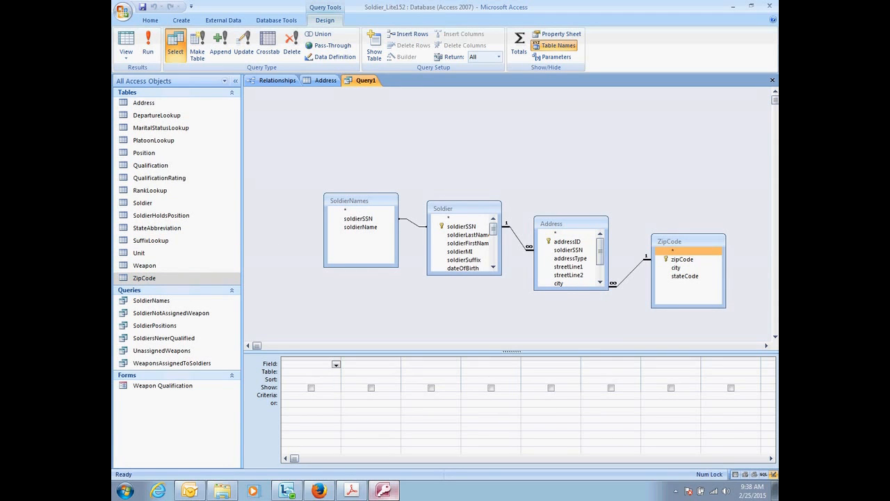
Add soldierName from SoldierNames, and city and state from Address, as the first three query columns.
left_click(367, 229)
left_click_drag(367, 230, 312, 363)
left_click(457, 245)
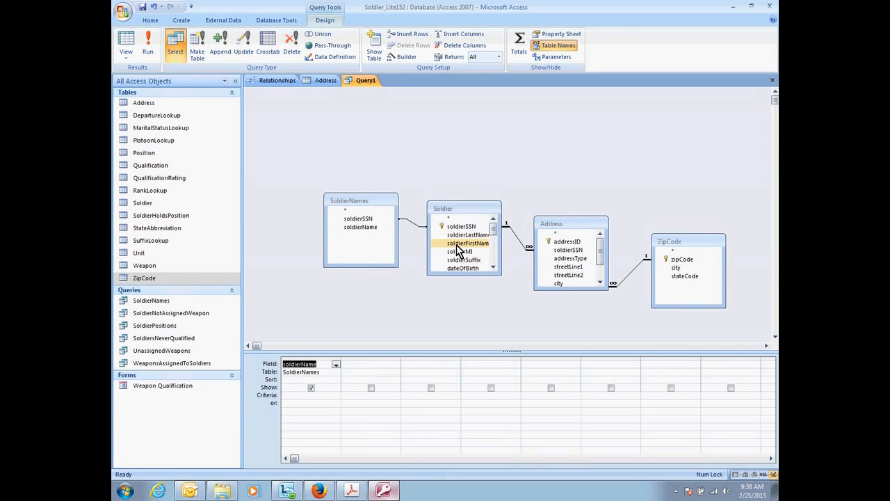
left_click_drag(564, 291, 379, 365)
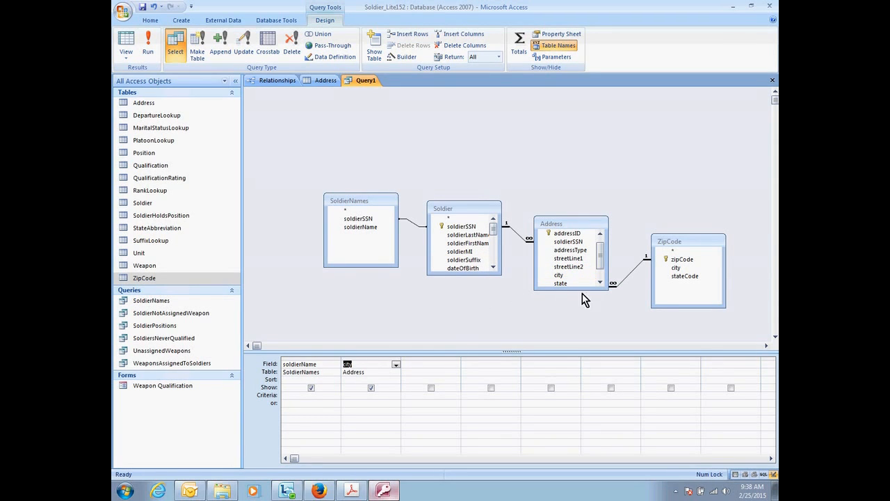
scroll(600, 258, "down", 1)
left_click_drag(569, 266, 414, 367)
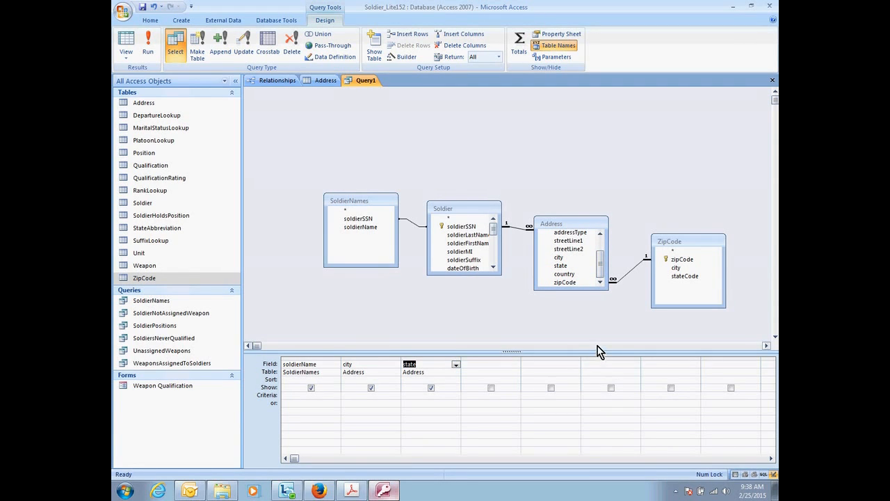
Try the ZipCode table's zipCode field as the fourth query column, and remove it again.
left_click(684, 268)
left_click(687, 260)
left_click_drag(688, 260, 501, 364)
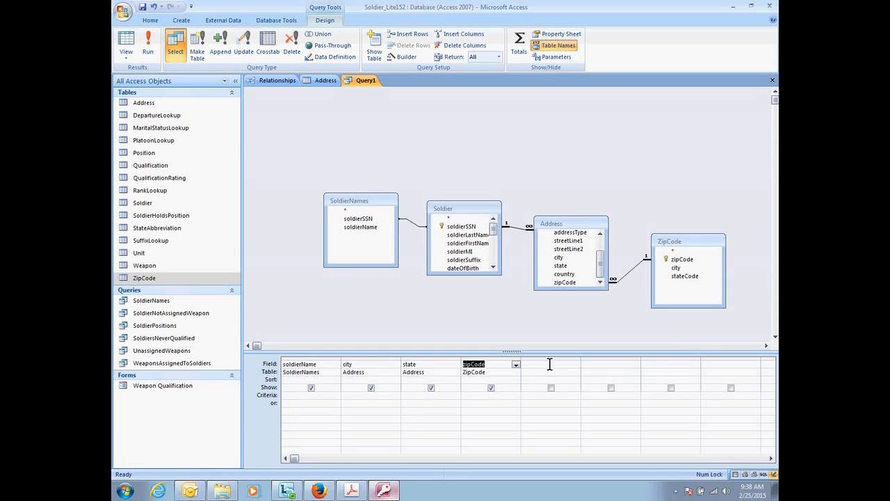
left_click(498, 359)
right_click(498, 359)
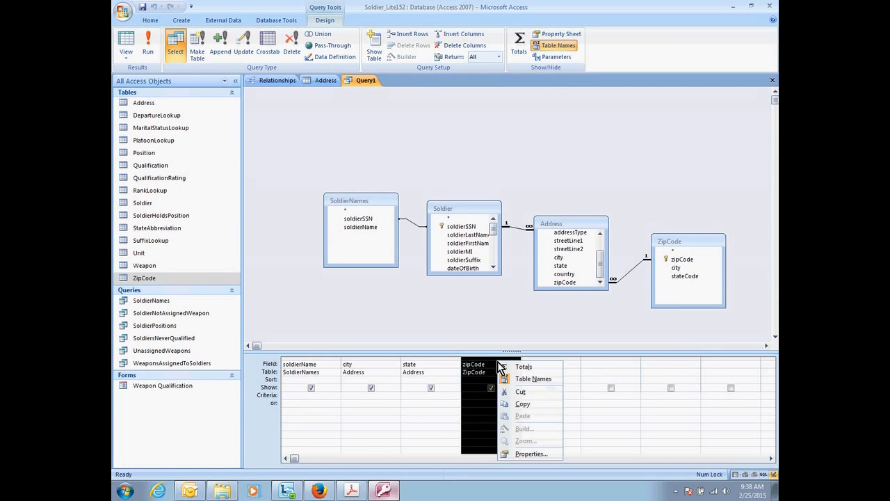
left_click(522, 391)
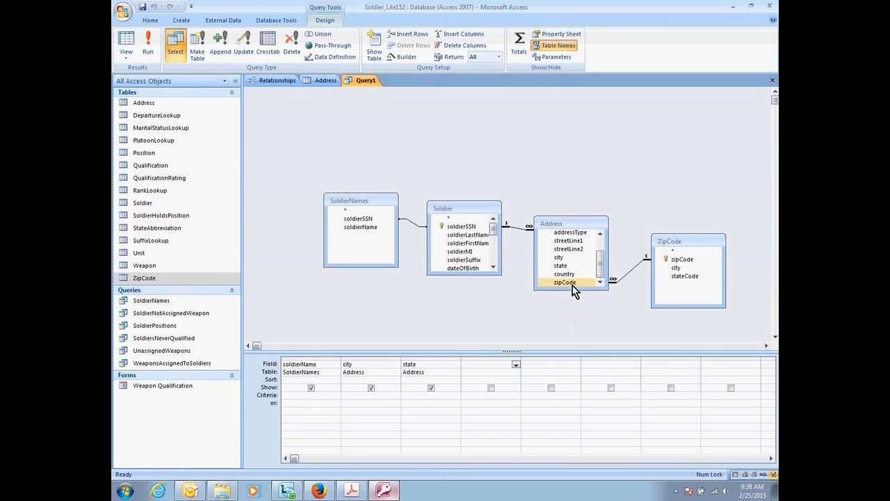
Add zipCode from Address and city and stateCode from ZipCode to the query, and view its records in Datasheet View.
left_click_drag(570, 282, 507, 304)
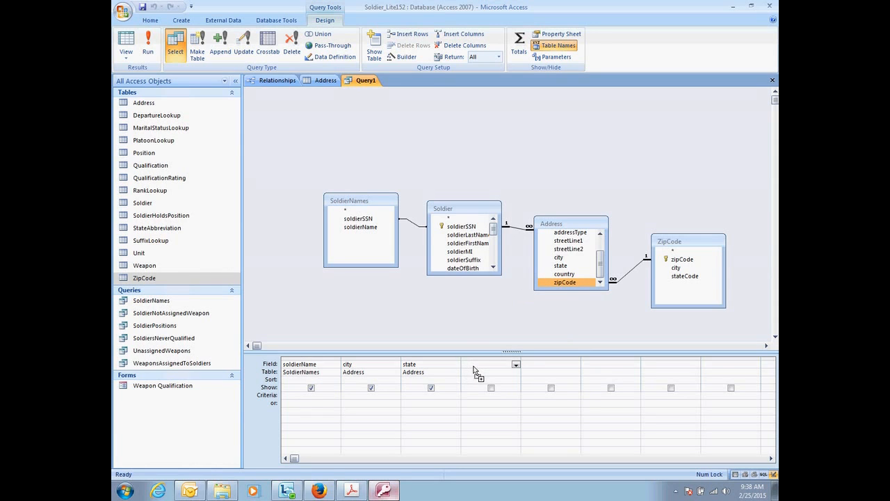
left_click_drag(475, 374, 477, 368)
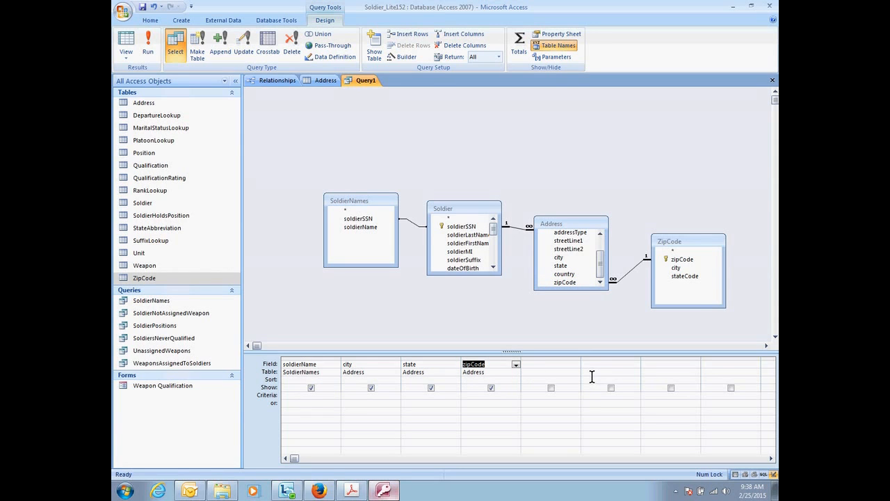
left_click_drag(690, 271, 614, 367)
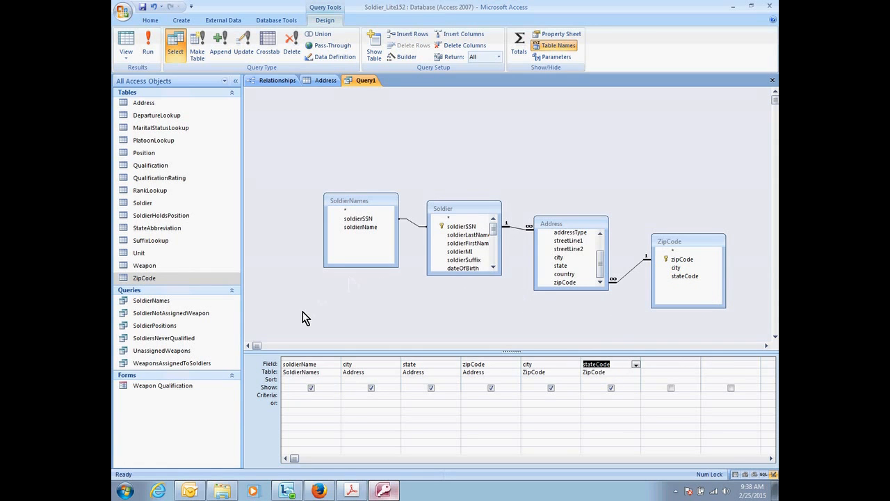
left_click(126, 49)
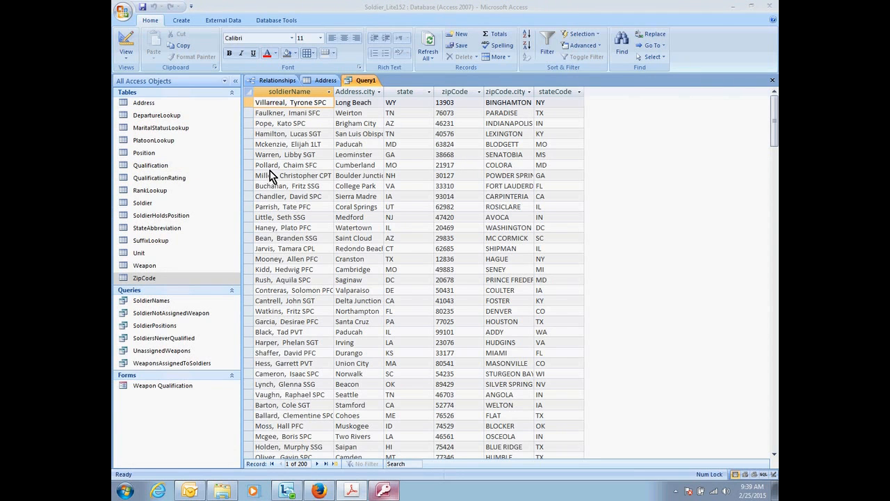
Close the soldier address comparison query without saving its design.
right_click(352, 81)
left_click(377, 100)
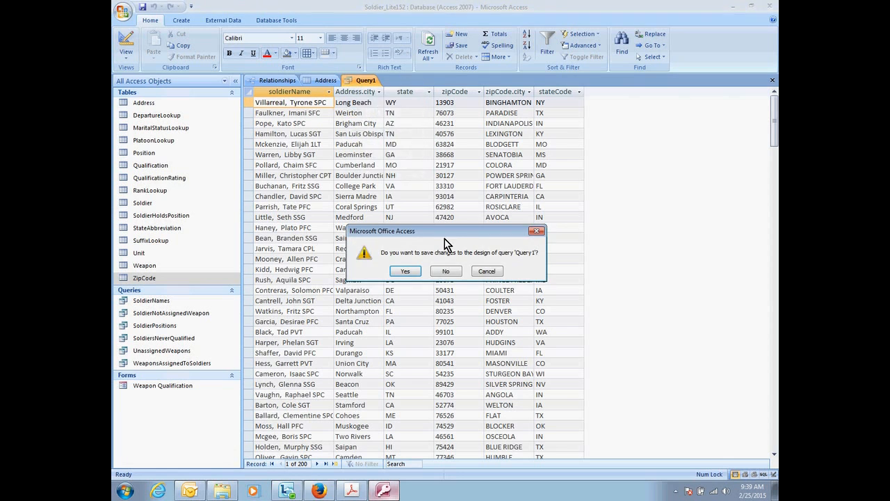
left_click(445, 271)
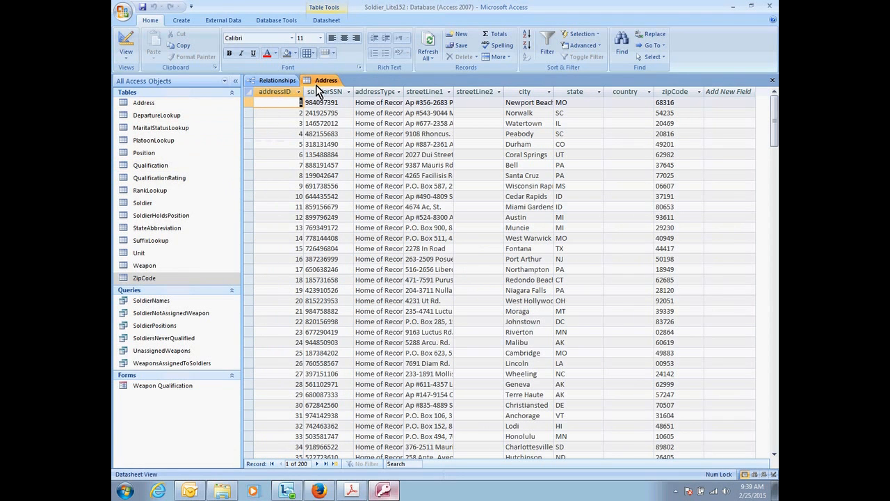
Open the Address table's design and set the addressType field's lookup display control to List Box.
left_click(126, 44)
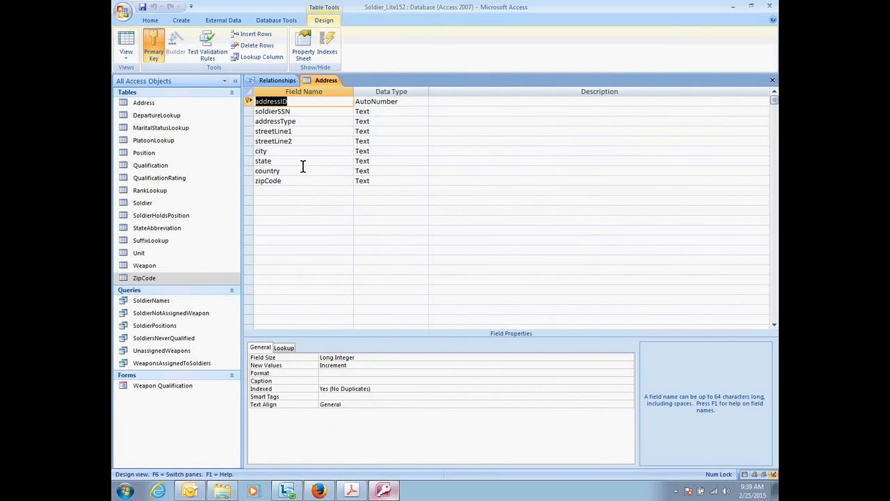
left_click(311, 123)
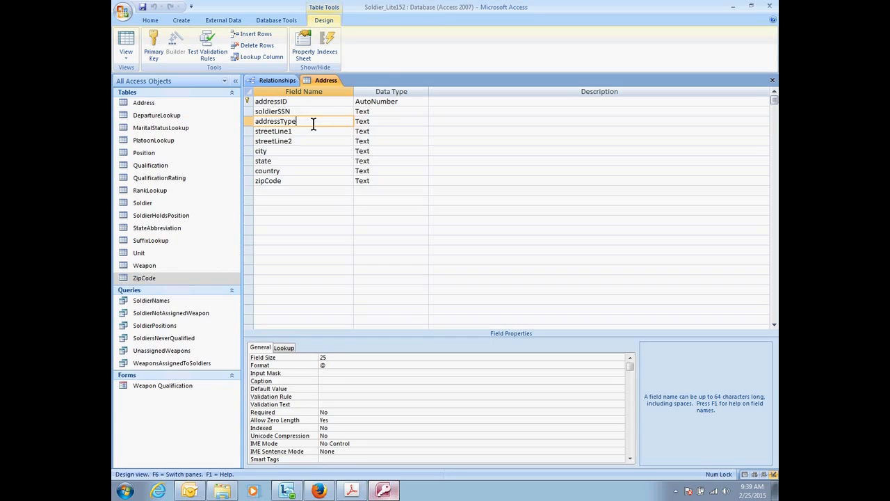
left_click(285, 348)
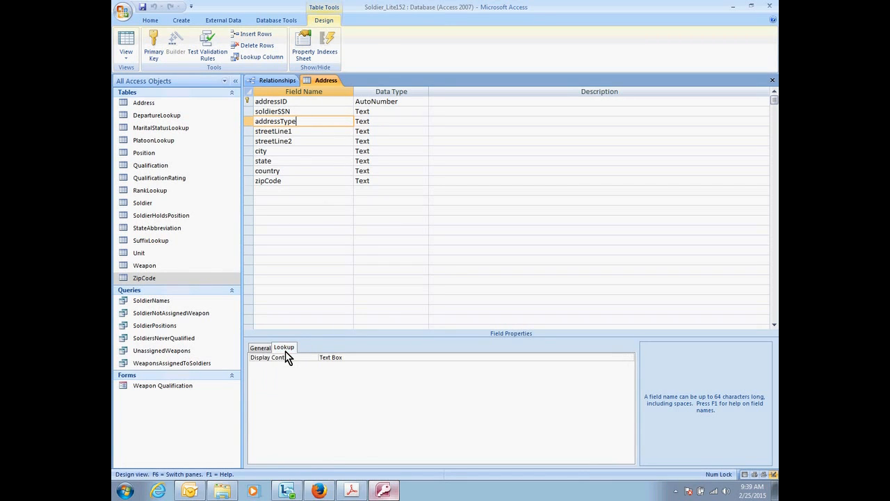
left_click(380, 359)
left_click(630, 358)
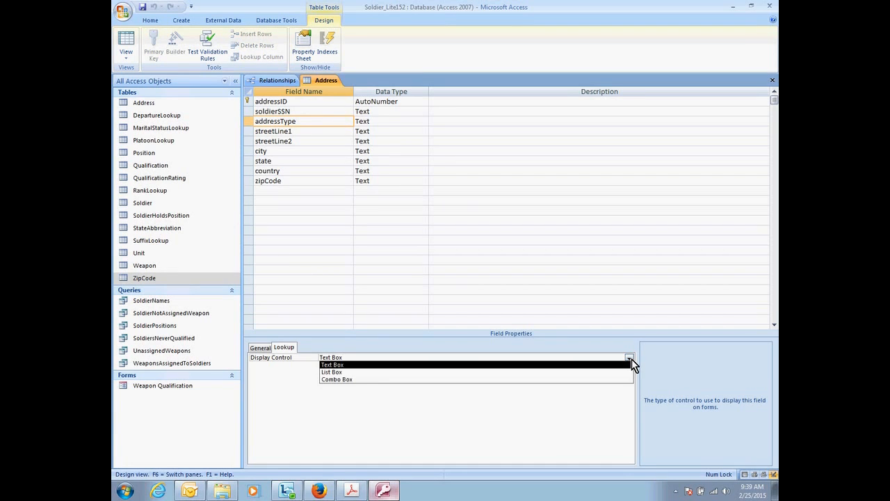
left_click(544, 376)
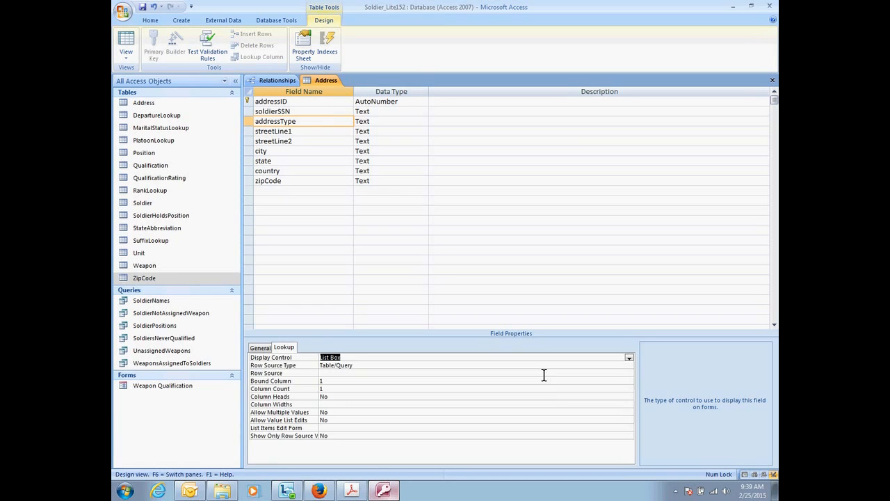
Set the addressType lookup's row source type to Value List with the values Home of Record; Mailing; NOK.
left_click(599, 364)
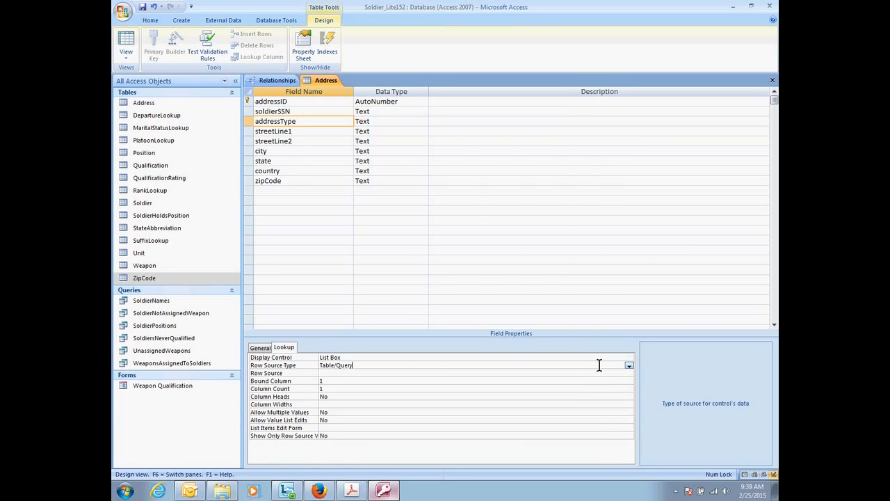
left_click(630, 365)
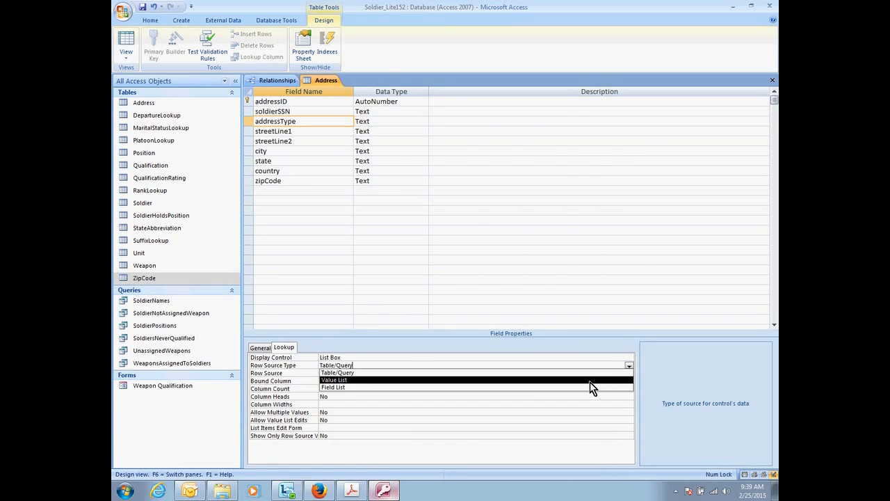
left_click(590, 382)
left_click(332, 374)
type("Home of Record; Mailing; NOK")
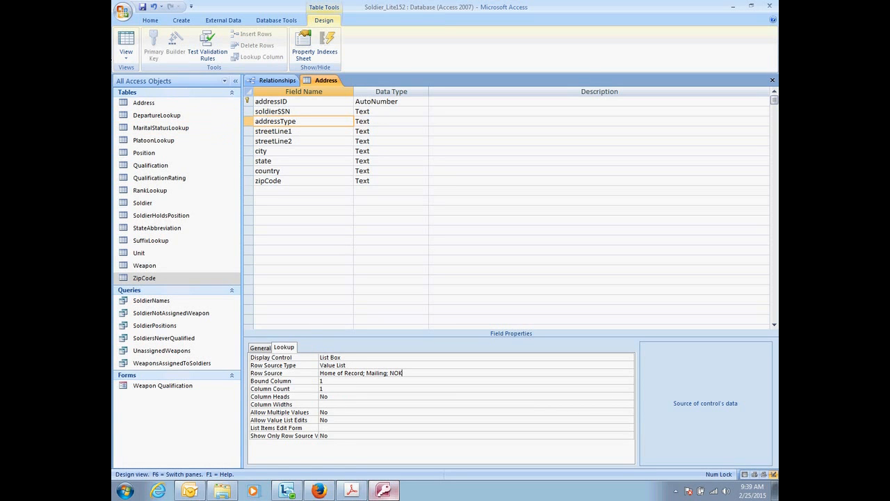
Save the Address table and test the addressType list by choosing Home of Record in the first record.
left_click(124, 43)
left_click(435, 276)
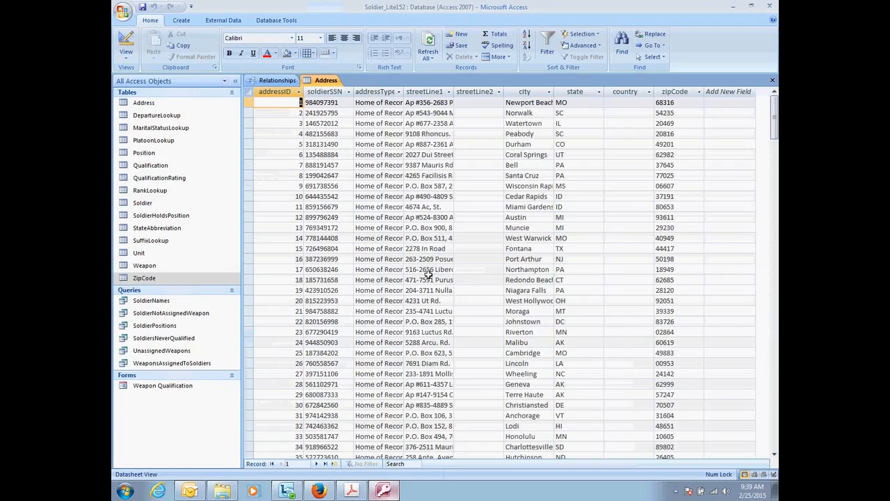
left_click(399, 102)
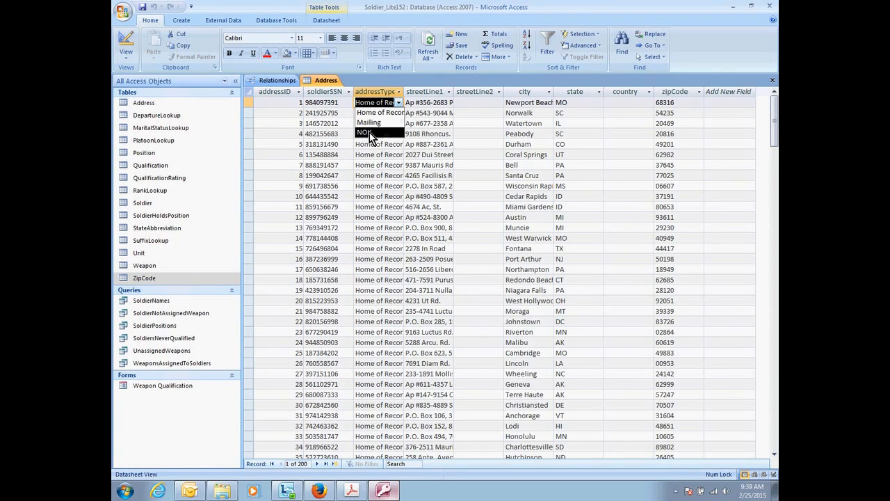
left_click(381, 113)
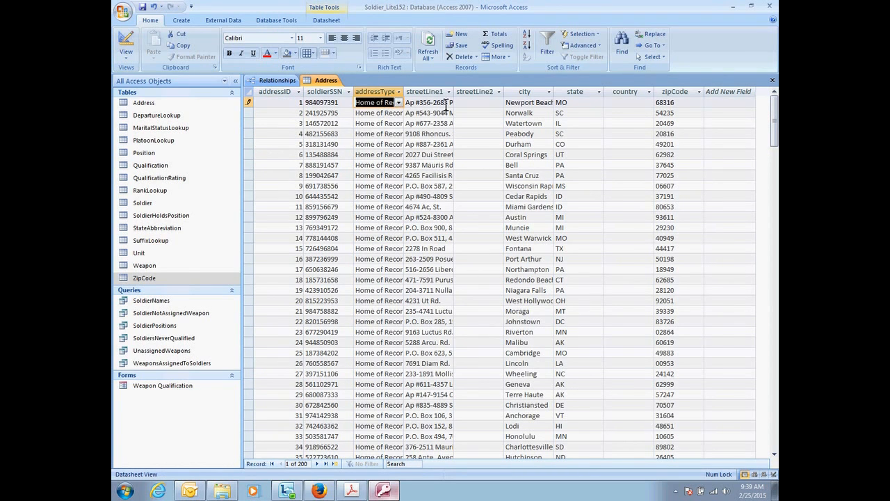
double_click(442, 103)
left_click(462, 103)
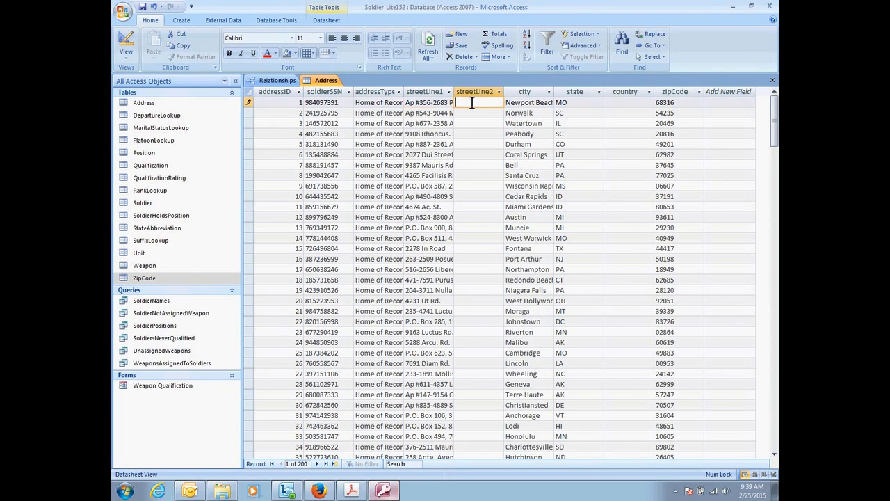
double_click(347, 102)
In the Address table's design, make the soldierSSN lookup a Combo Box with SoldierNames as its row source.
left_click(131, 49)
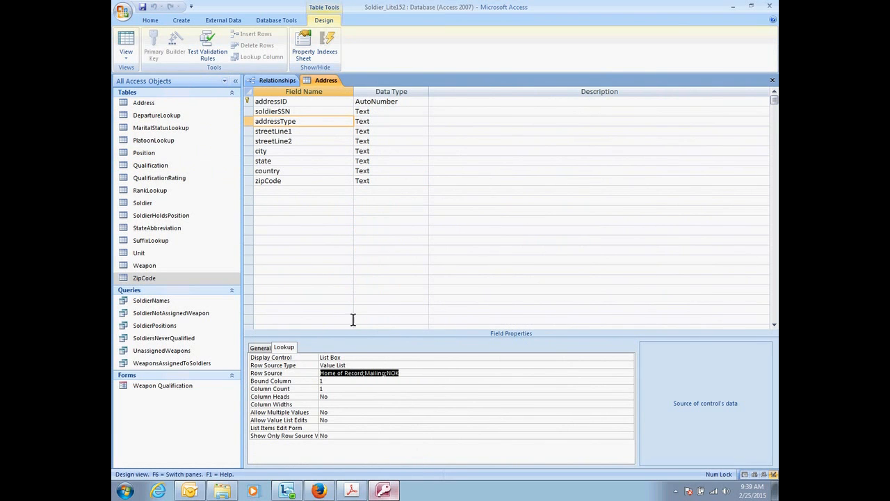
left_click(302, 112)
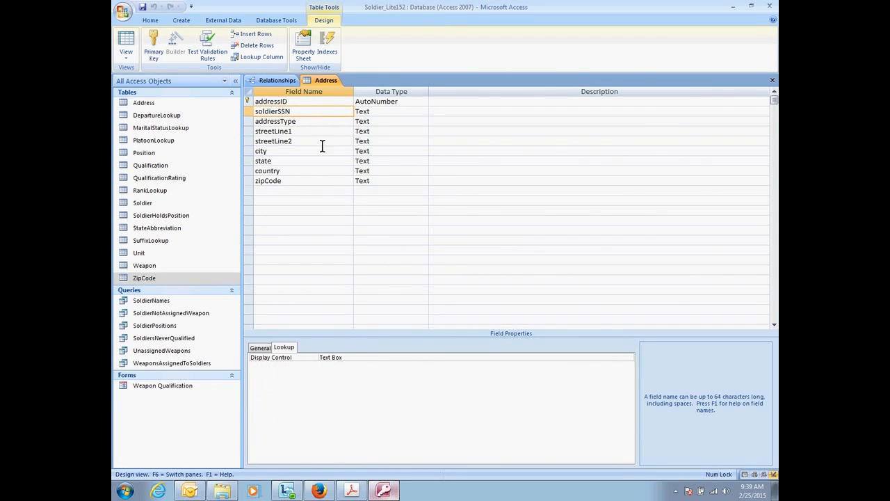
left_click(597, 357)
left_click(630, 357)
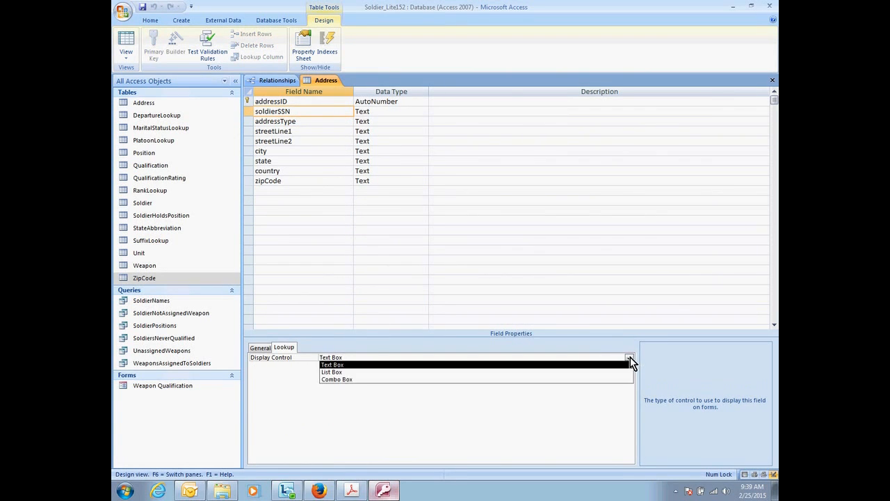
left_click(549, 382)
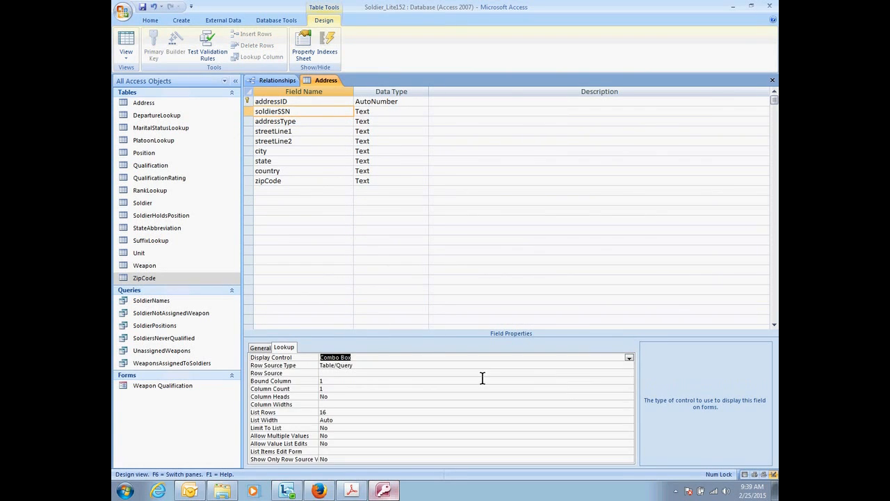
left_click(373, 374)
left_click(619, 373)
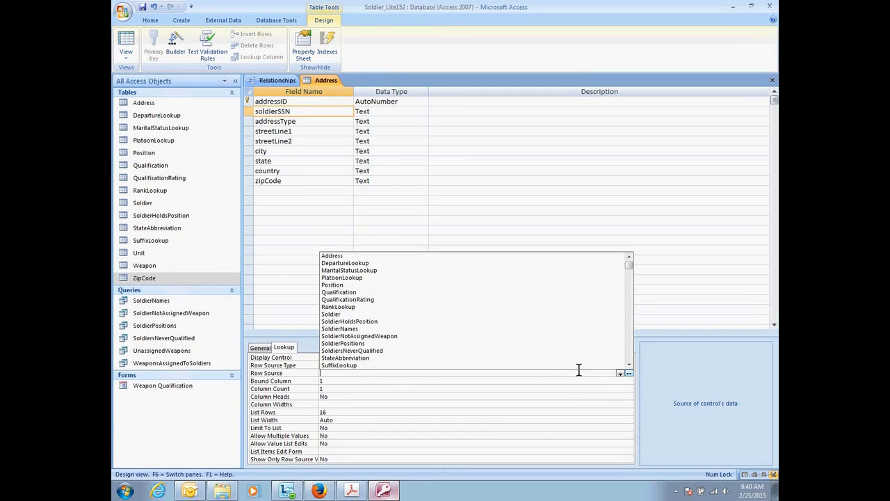
left_click(454, 331)
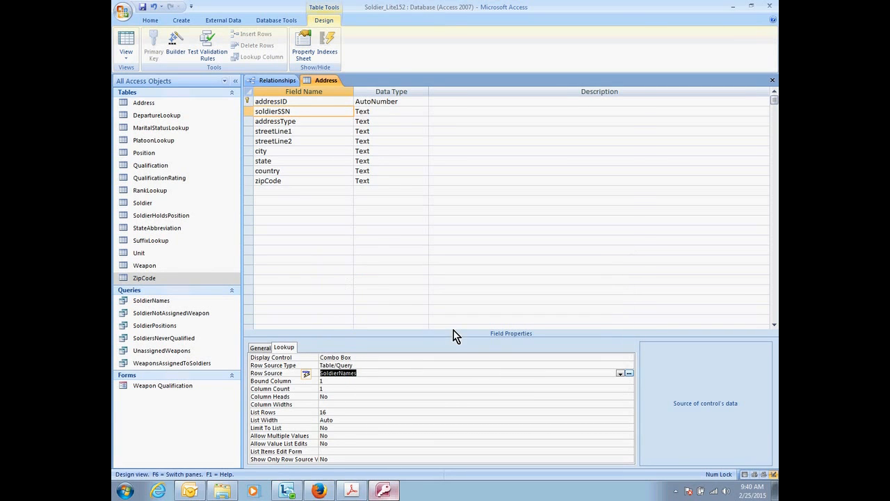
Save the Address table and check the soldierSSN drop-down list in the first record.
left_click(329, 390)
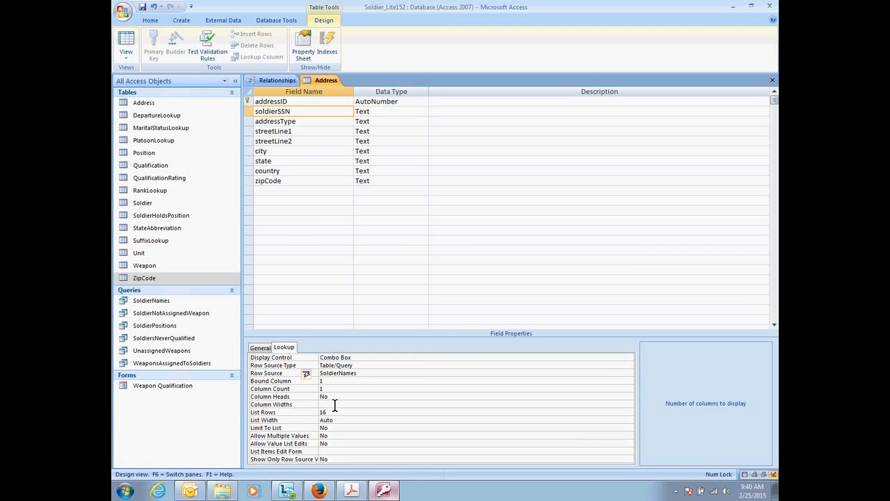
left_click(126, 47)
left_click(422, 272)
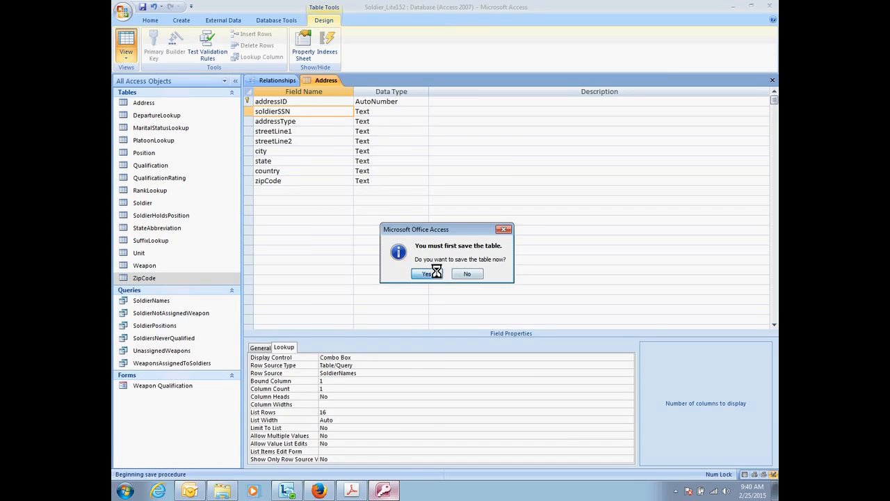
left_click(338, 102)
left_click(348, 102)
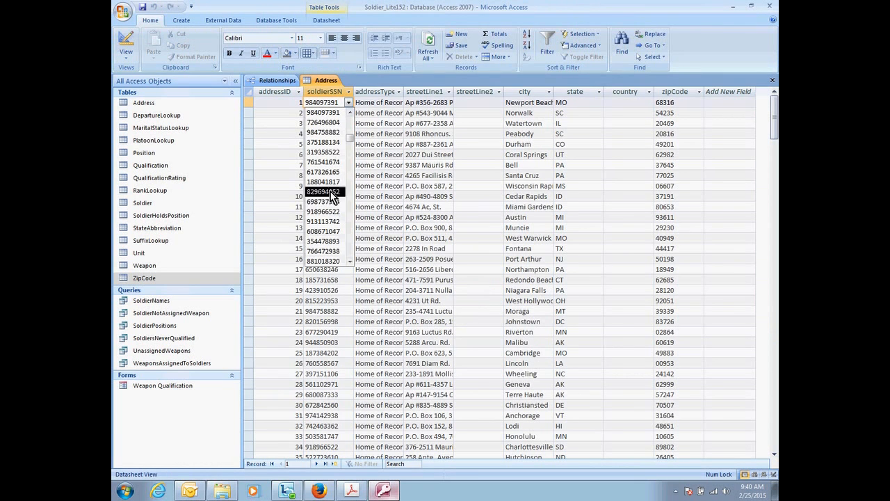
left_click(349, 92)
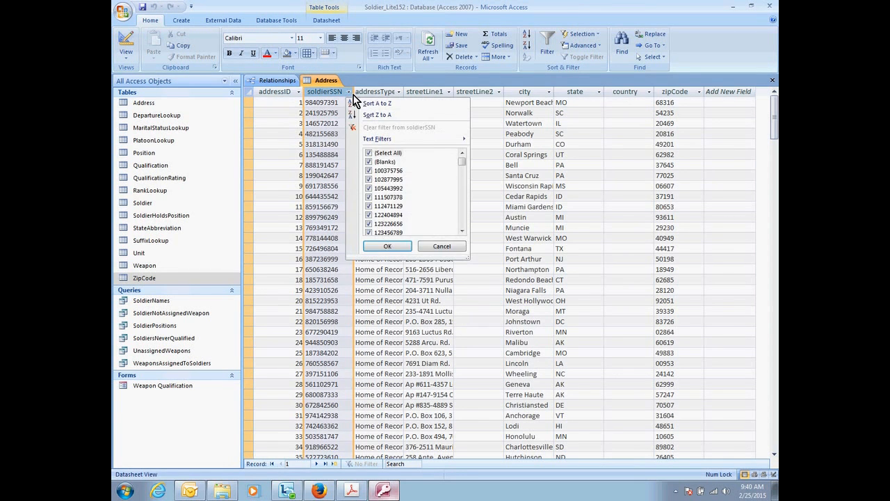
left_click(349, 92)
Set the soldierSSN lookup's column count to 2 and save the Address table.
left_click(126, 42)
left_click(328, 389)
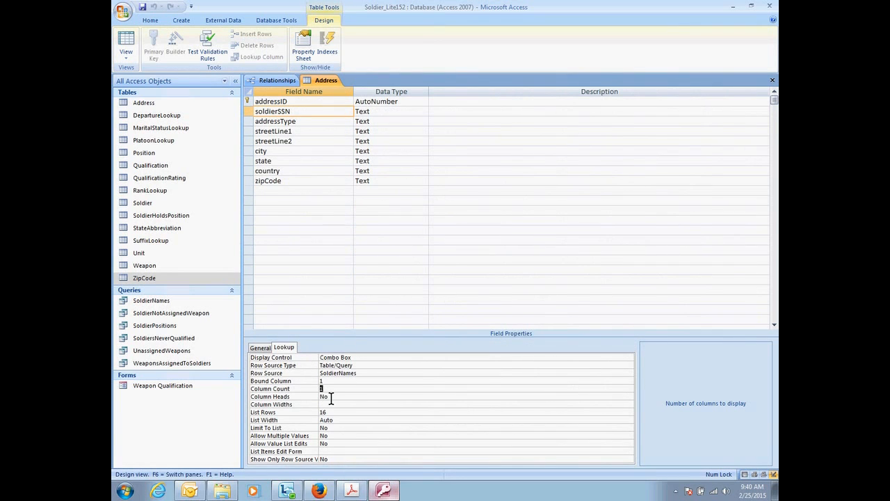
left_click(311, 392)
type("2")
left_click(127, 48)
left_click(430, 276)
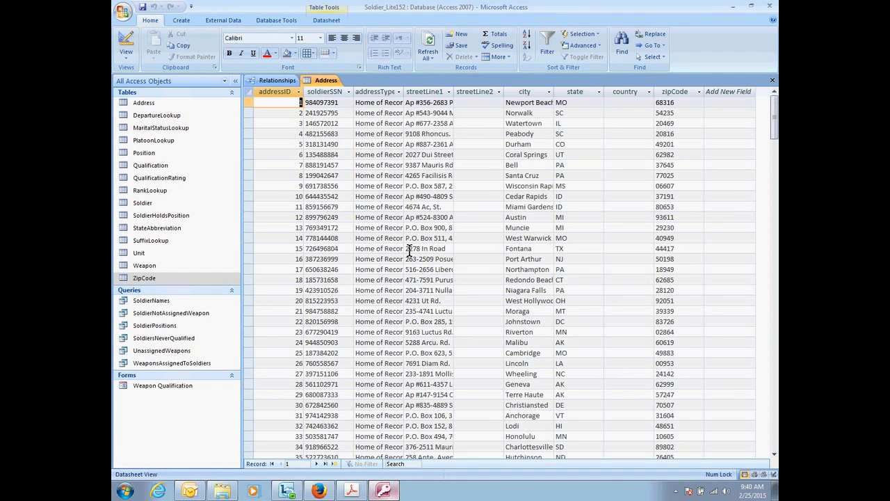
Widen the soldierSSN column in the Address datasheet and check the two-column drop-down list in the first record.
left_click(348, 92)
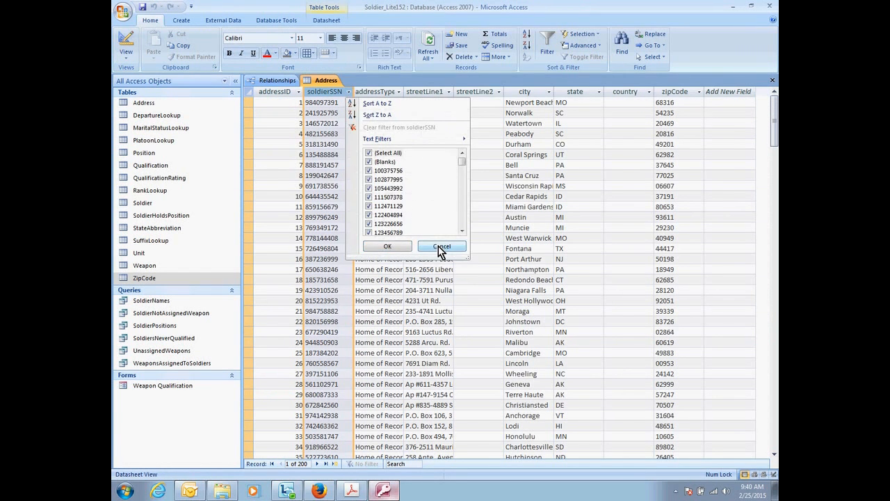
left_click(433, 243)
left_click(342, 102)
left_click(349, 102)
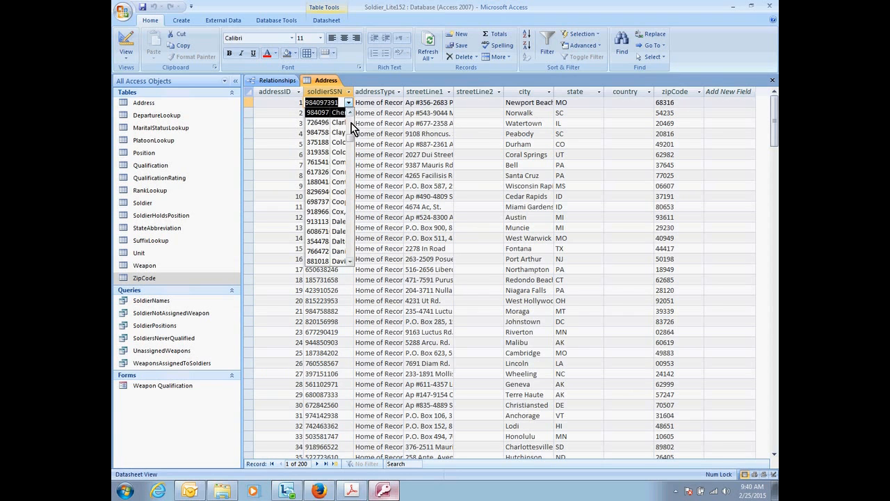
left_click_drag(353, 92, 433, 93)
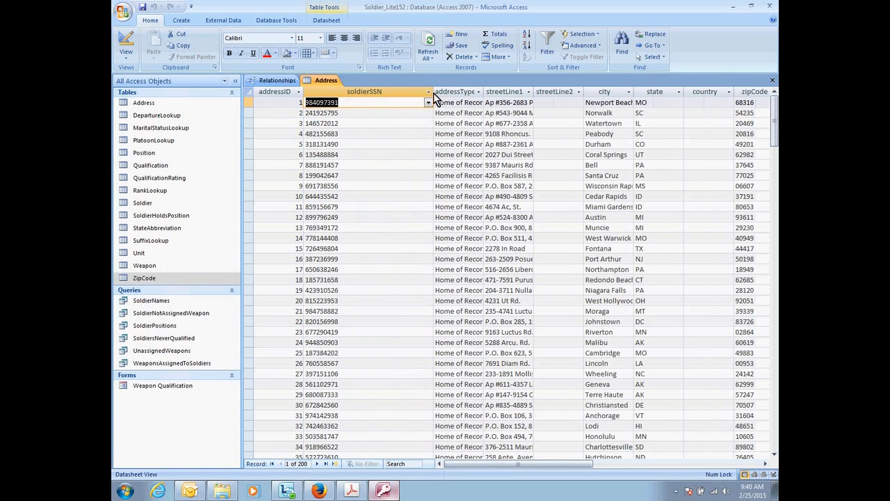
left_click(429, 103)
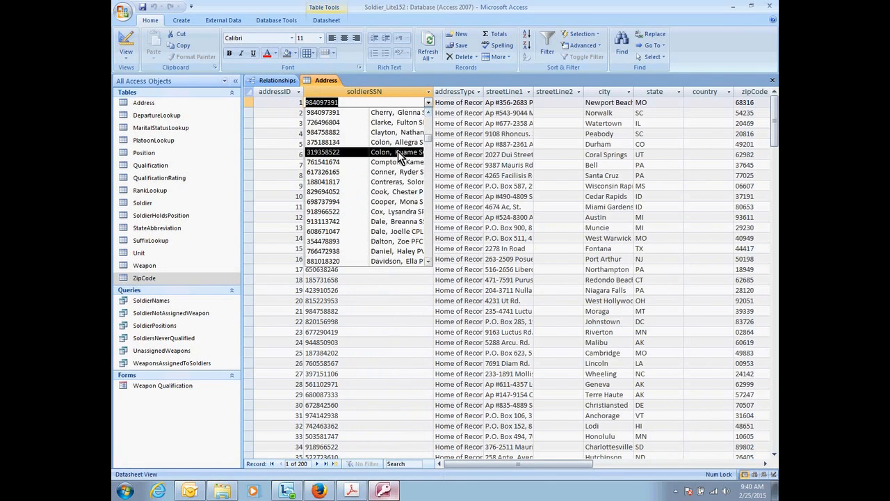
Set the soldierSSN lookup's column widths to 1";2" in the Address table's design.
left_click(126, 41)
left_click(328, 404)
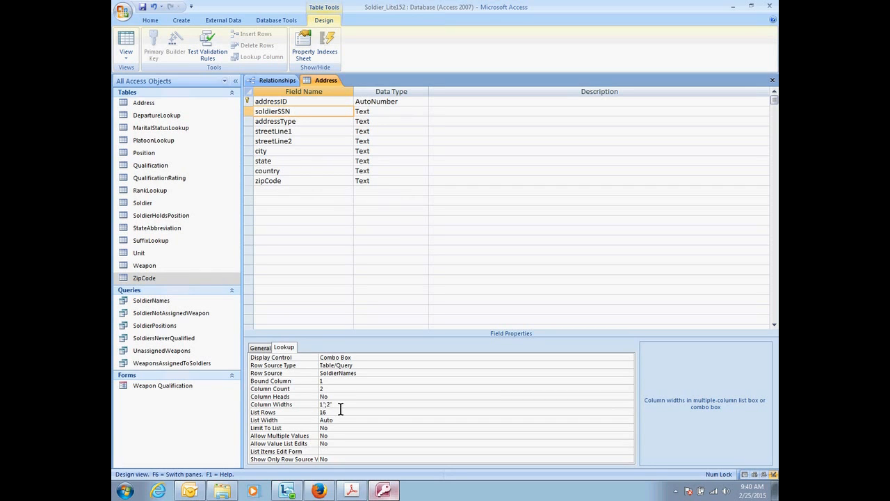
Save the Address table, widen the soldierSSN column slightly and check the first record's drop-down list.
left_click(125, 40)
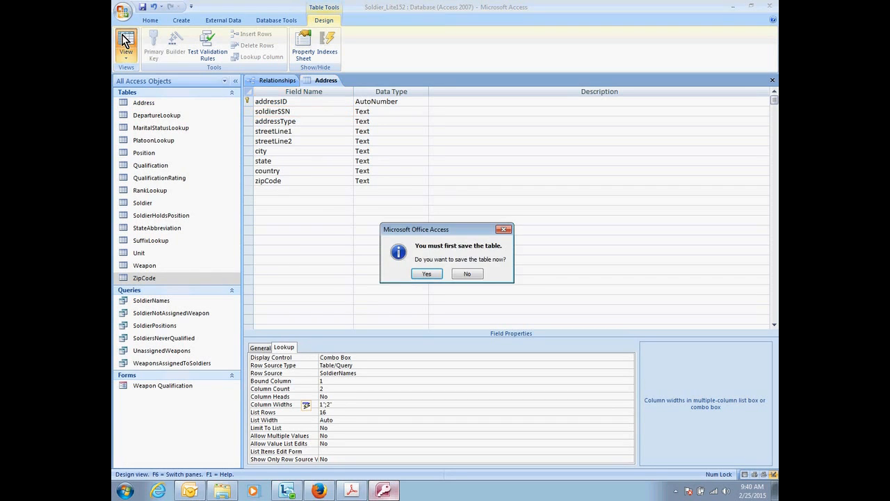
left_click(426, 274)
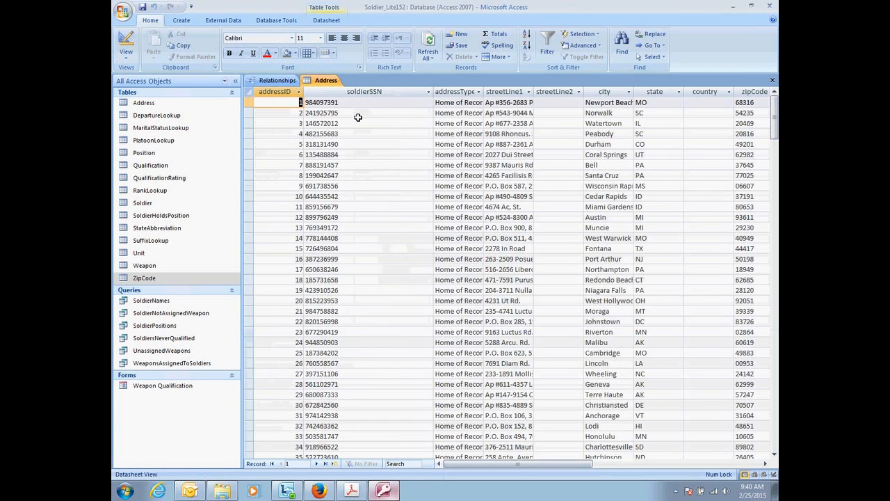
left_click(428, 103)
left_click_drag(433, 92, 454, 92)
left_click(449, 103)
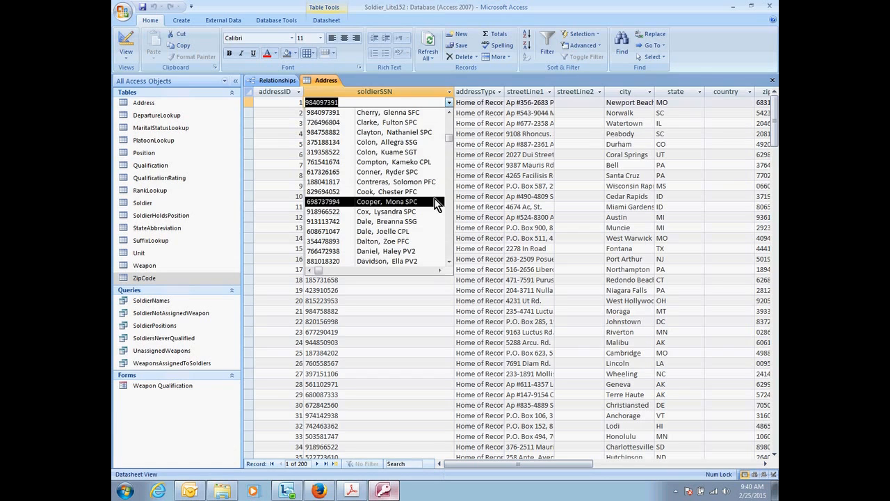
Set the soldierSSN lookup's column widths to 0";2", save the Address table and check the first record's drop-down list.
left_click(128, 46)
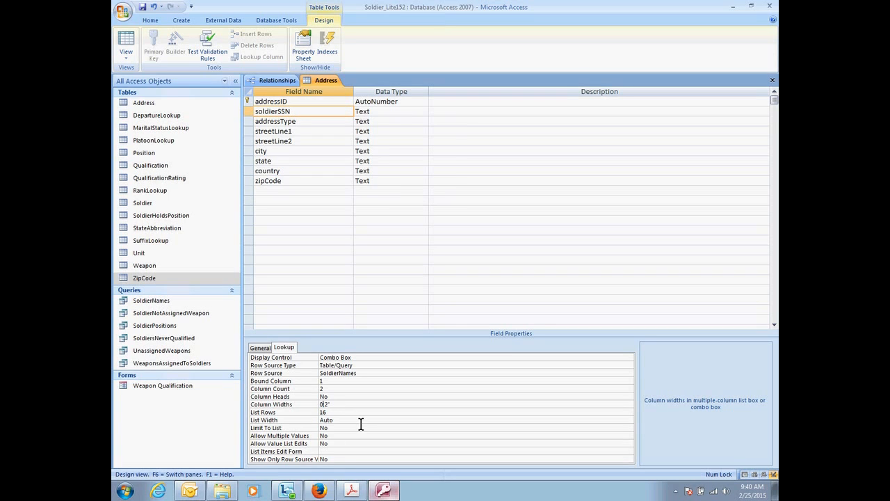
left_click(358, 396)
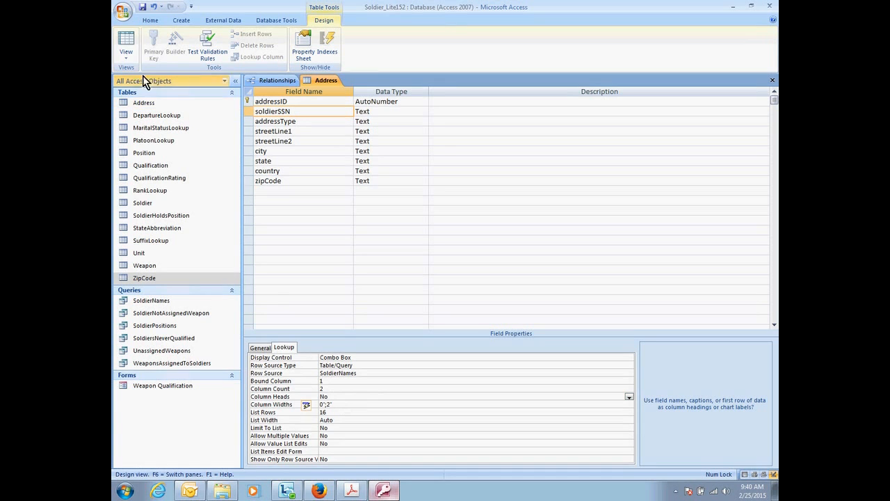
left_click(127, 41)
left_click(431, 273)
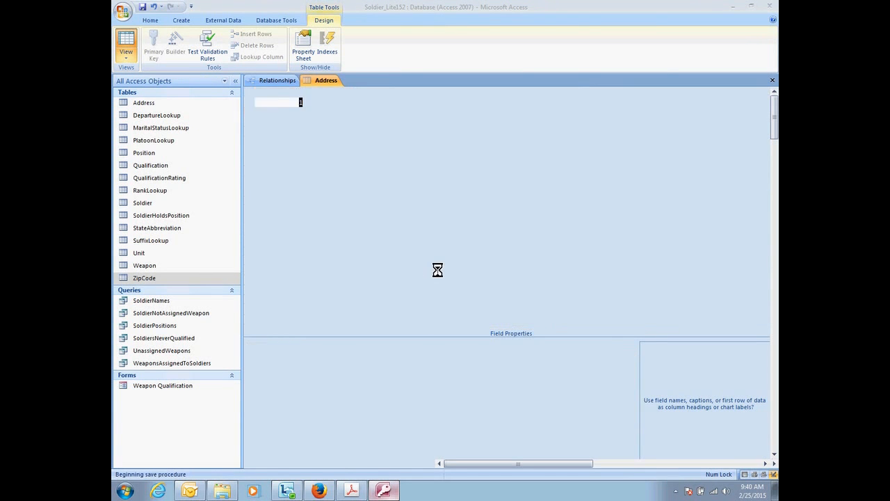
left_click(451, 103)
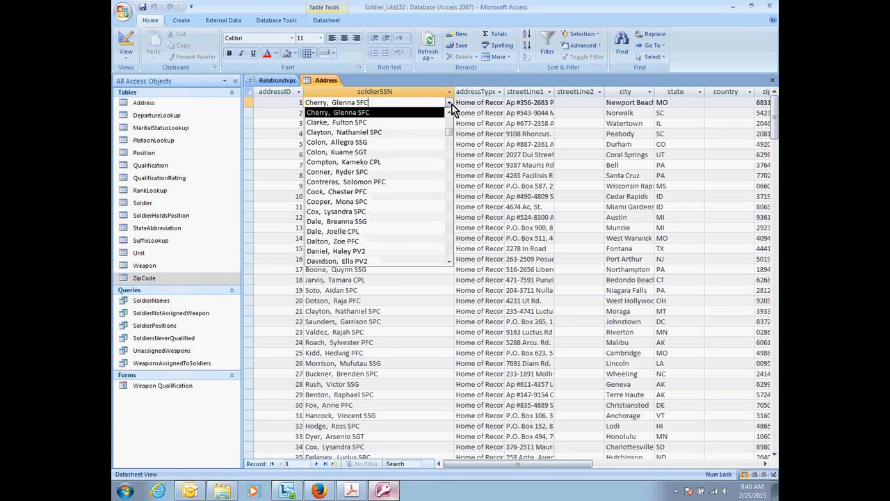
Delete the city, state and country fields from the Address table's design.
left_click(127, 43)
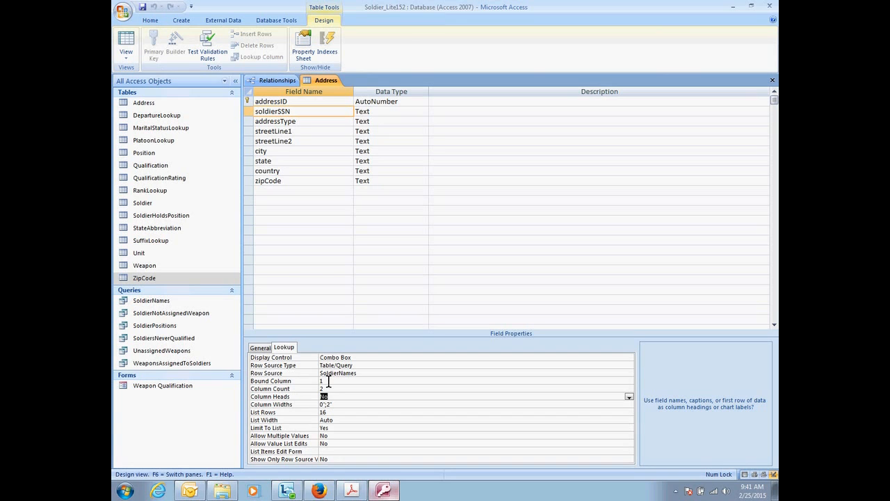
left_click(166, 468)
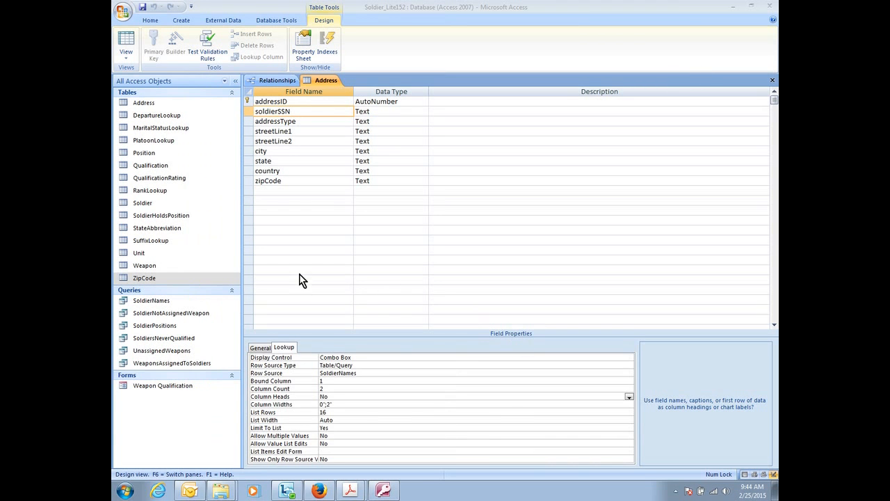
left_click(249, 152)
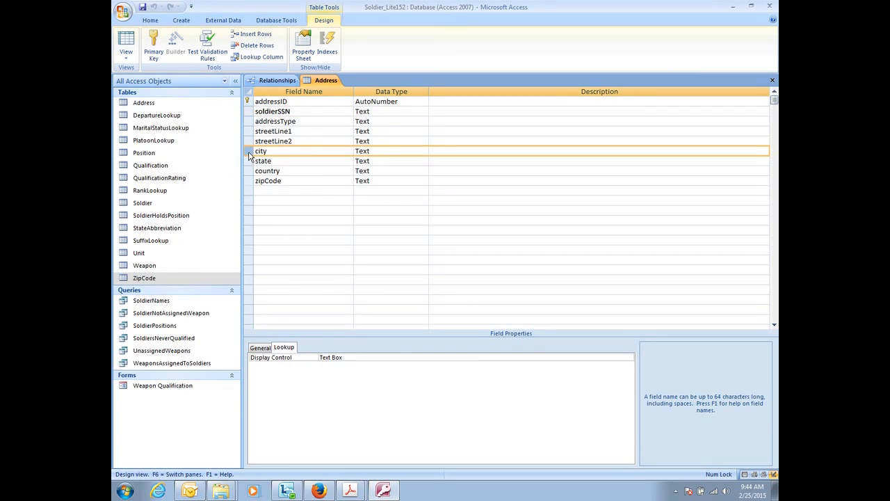
right_click(249, 152)
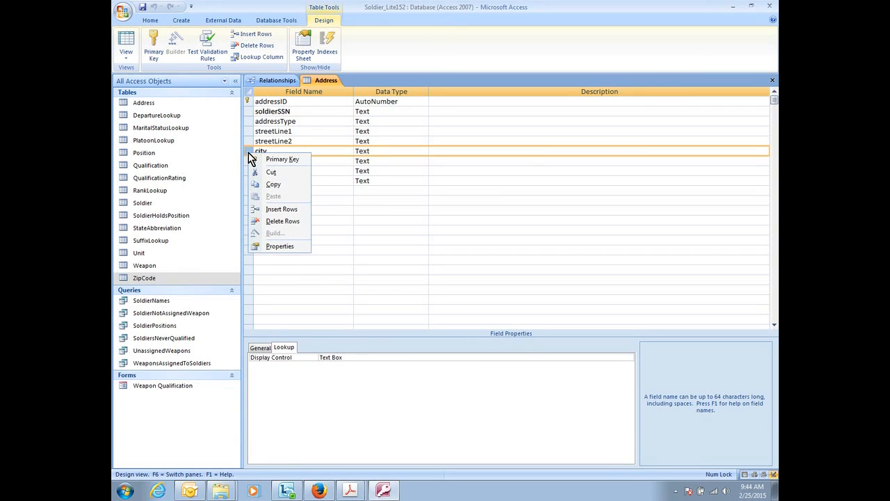
left_click(281, 222)
left_click(425, 273)
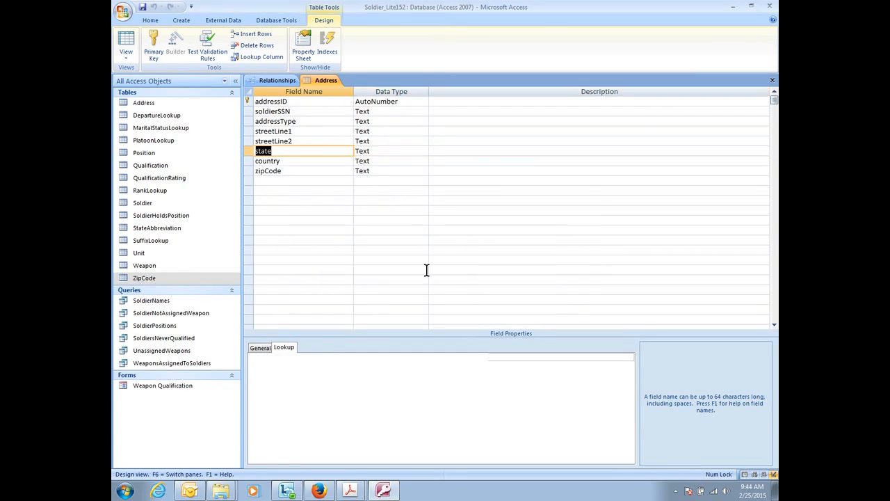
right_click(249, 153)
left_click(281, 222)
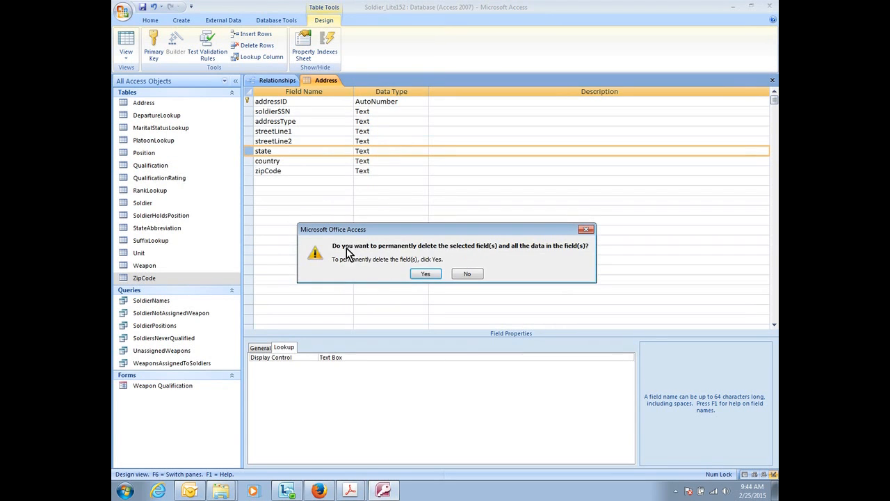
left_click(427, 276)
right_click(249, 151)
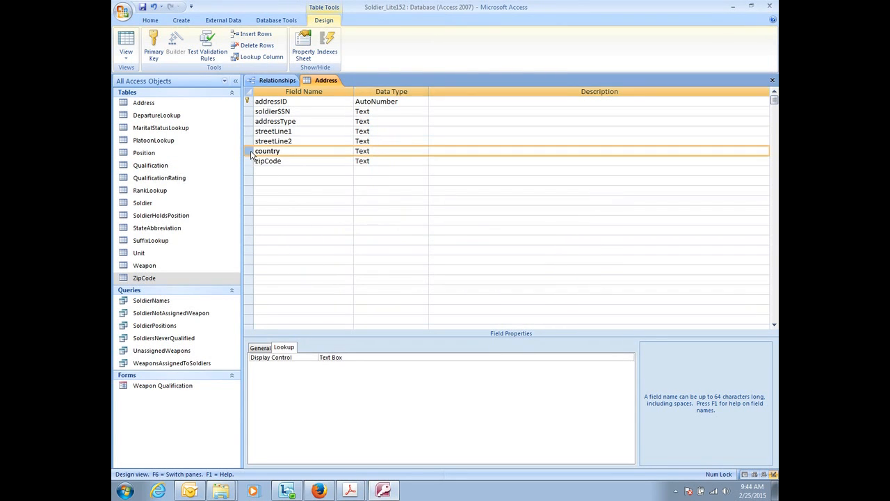
left_click(286, 219)
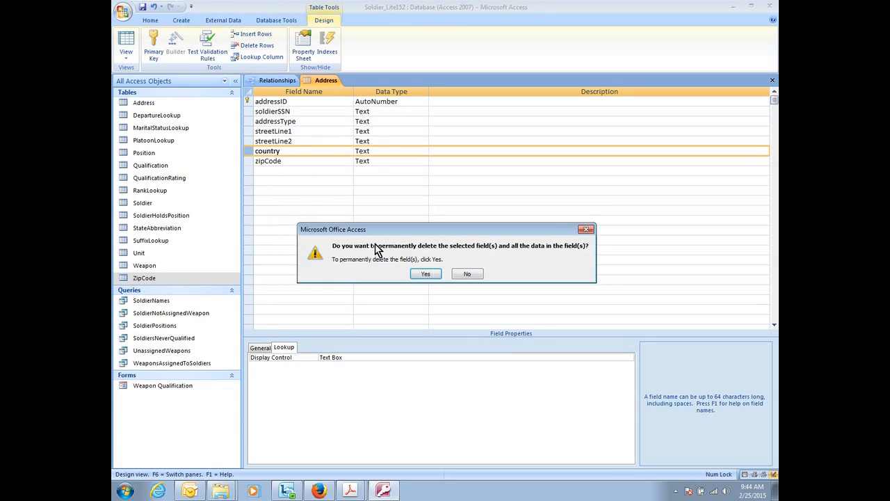
left_click(428, 275)
Save the Address table, check its datasheet and close the table.
left_click(126, 45)
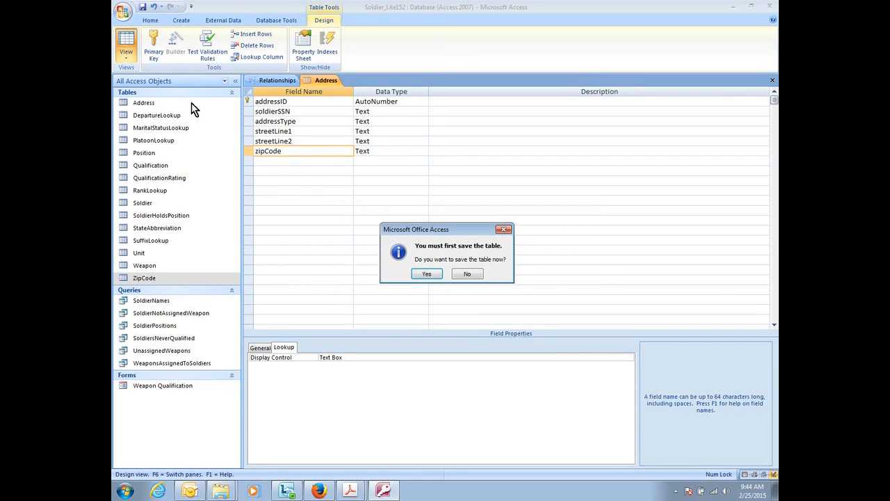
left_click(421, 275)
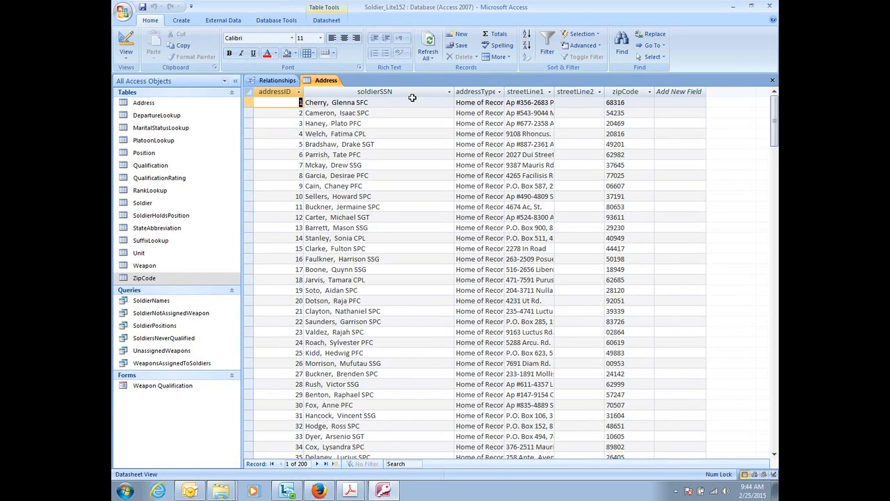
left_click(126, 45)
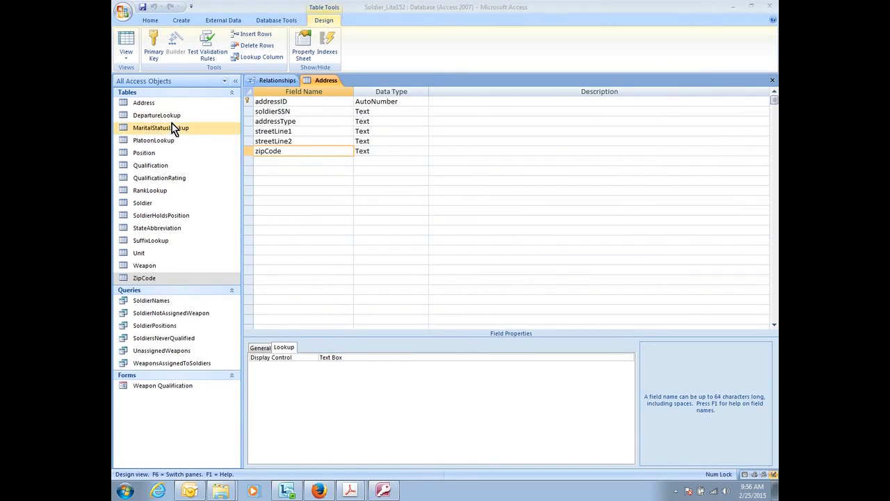
right_click(328, 81)
left_click(338, 95)
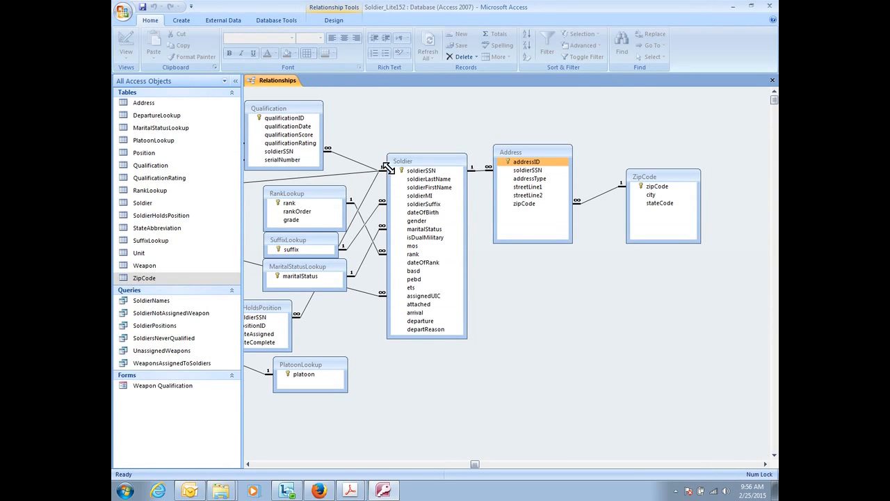
Close the Relationships window and save its layout changes.
left_click(183, 23)
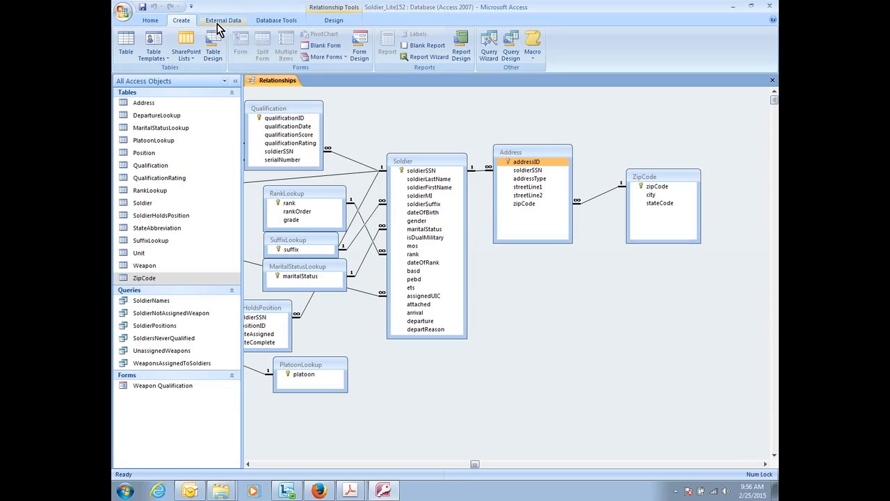
left_click(217, 22)
right_click(287, 80)
left_click(301, 97)
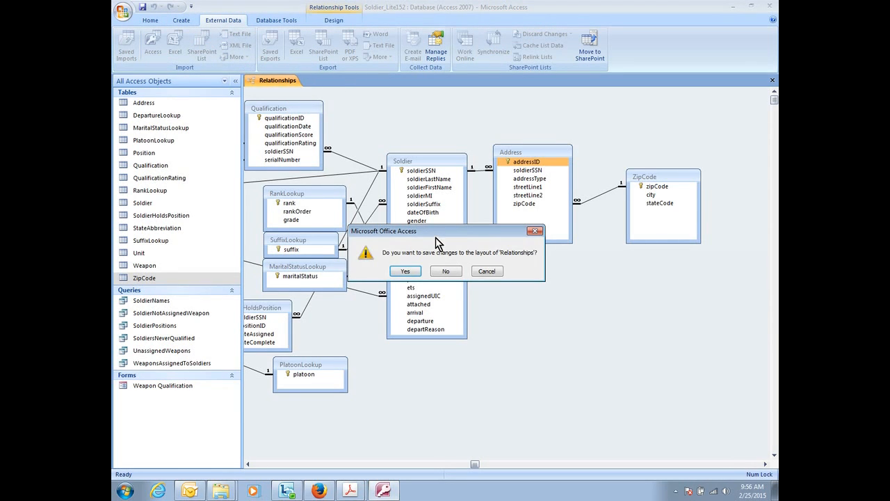
left_click(405, 272)
Start an Excel import of V:\Database\ICE3\ZipCodes.xlsx into a new table, using the States worksheet.
left_click(173, 47)
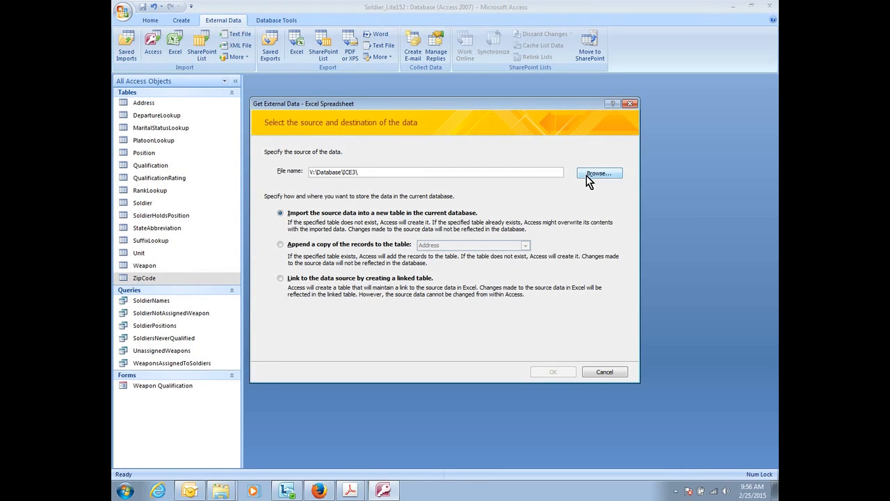
left_click(586, 174)
double_click(374, 183)
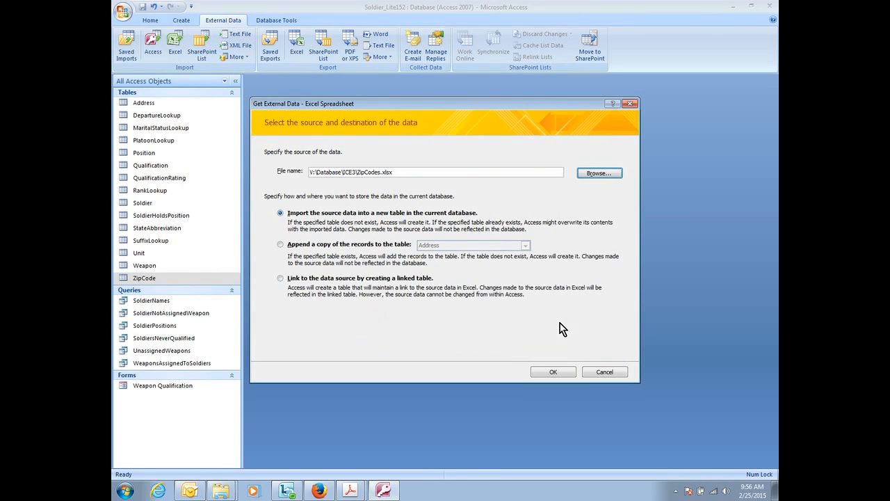
left_click(546, 371)
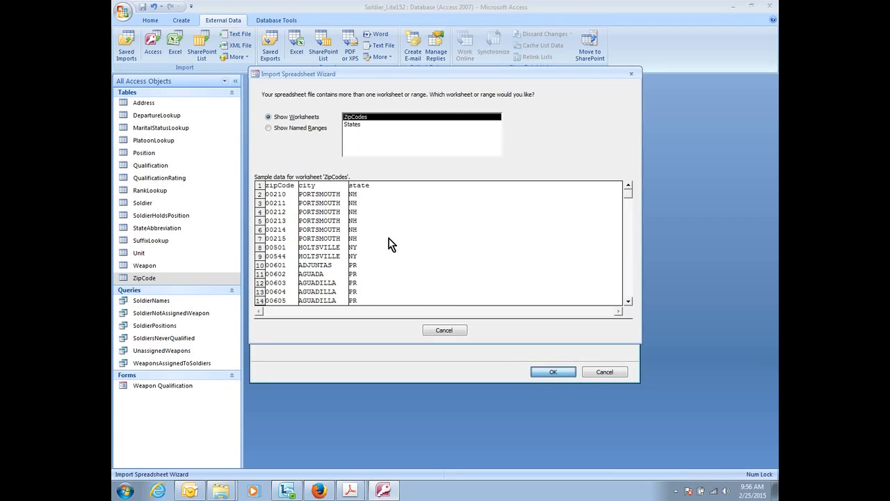
left_click(349, 126)
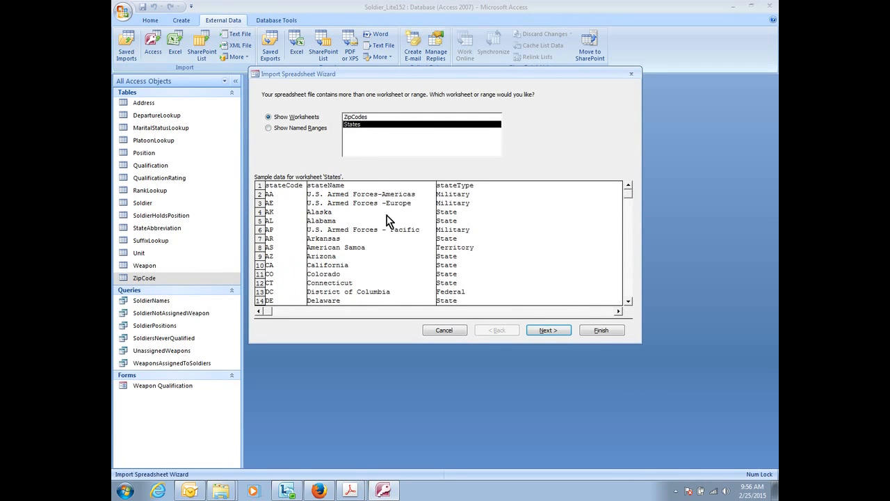
left_click(541, 329)
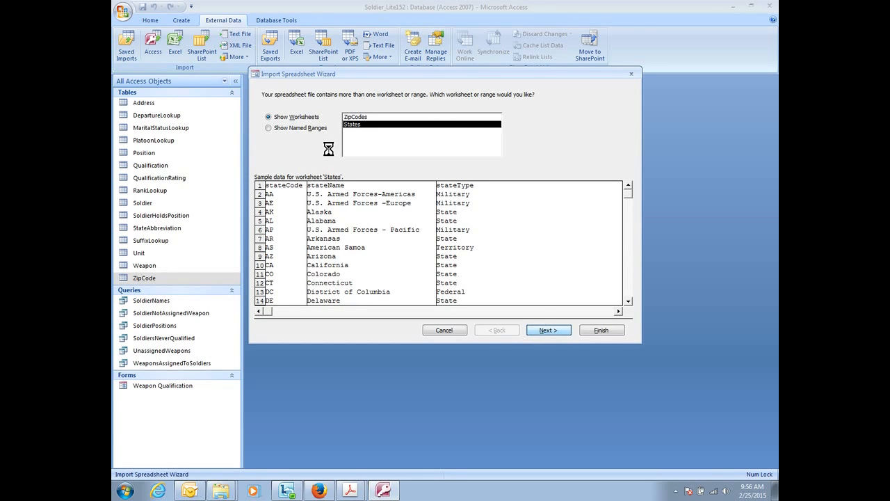
Use the first row as column headings and index the stateCode field as Yes (No Duplicates).
left_click(278, 119)
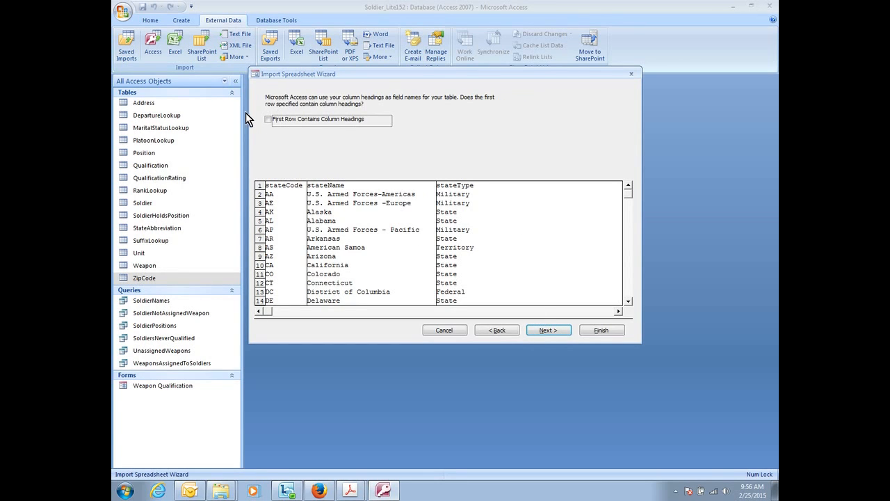
left_click(549, 330)
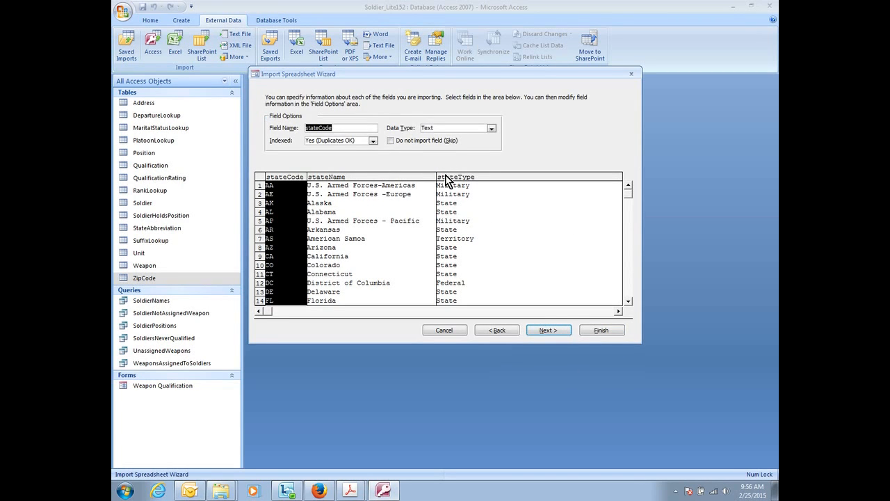
left_click(373, 140)
left_click(357, 164)
left_click(544, 330)
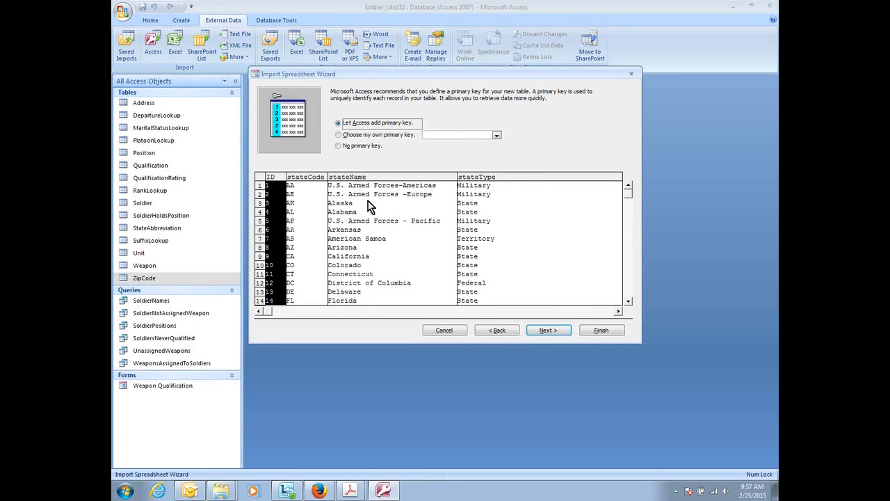
Choose stateCode as the primary key and import the data to a table named StateCode without saving the import steps.
left_click(367, 135)
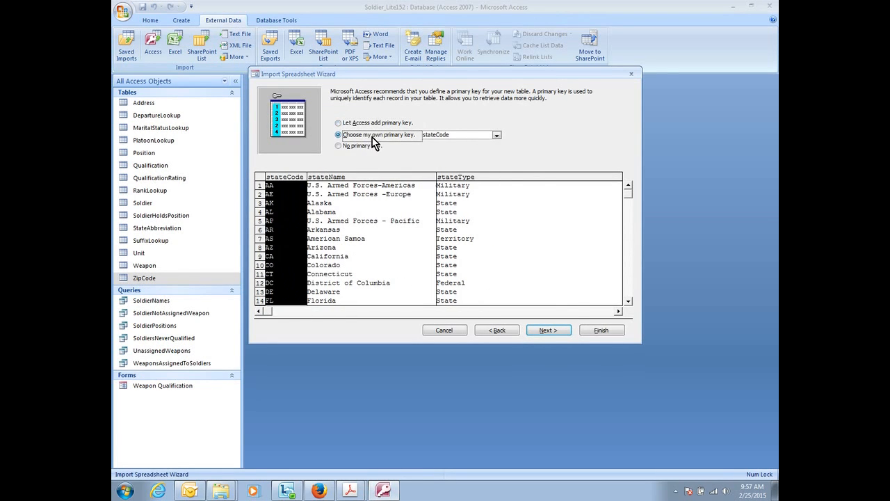
left_click(562, 333)
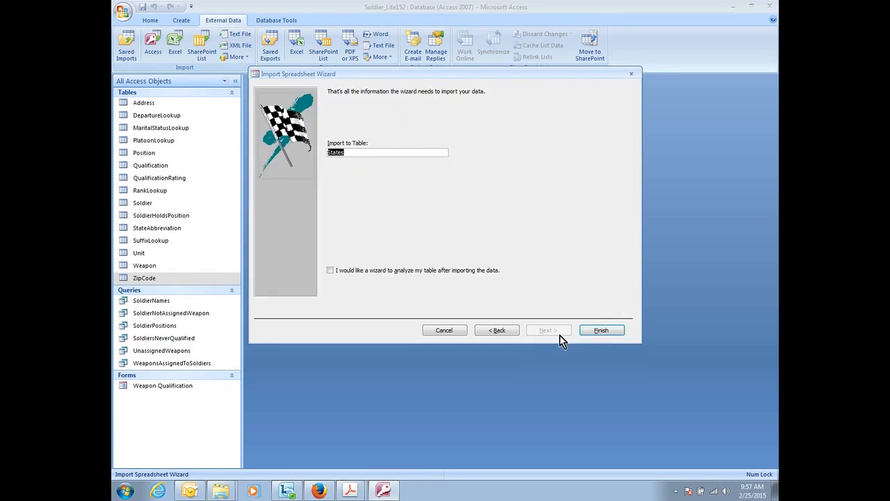
left_click(358, 152)
left_click(600, 331)
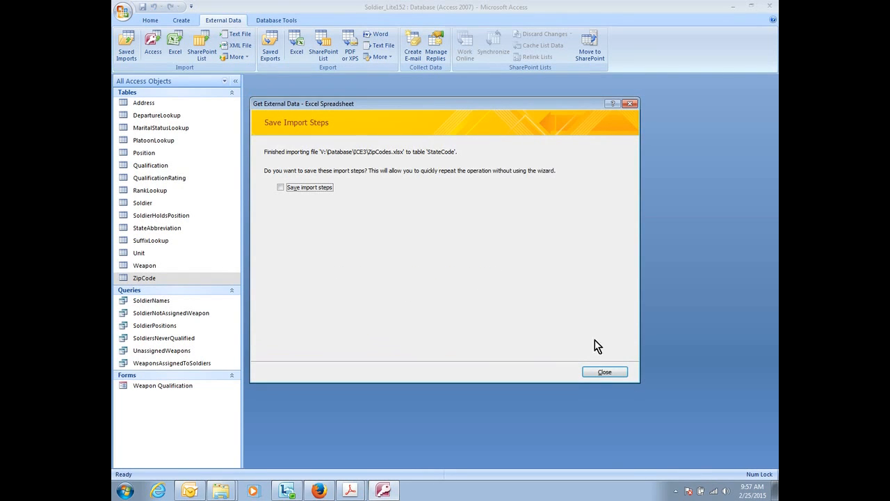
left_click(604, 373)
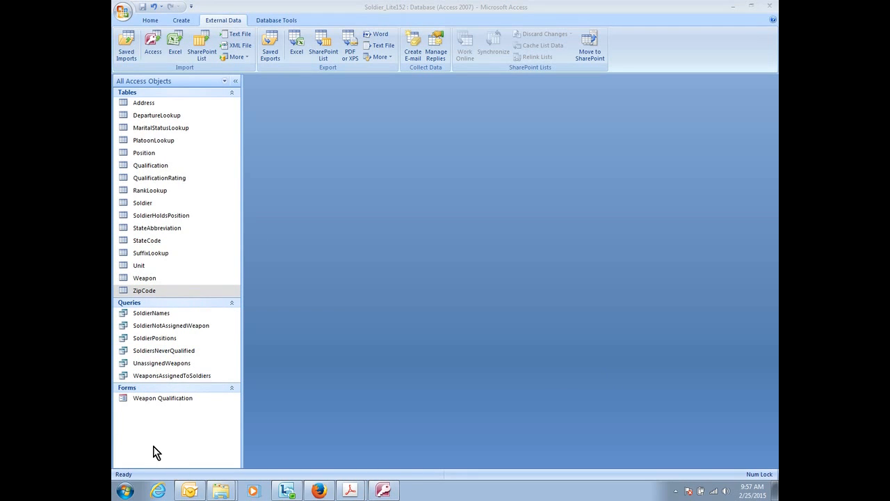
Open the StateCode table in Design view and set the stateCode field size to 2.
double_click(152, 241)
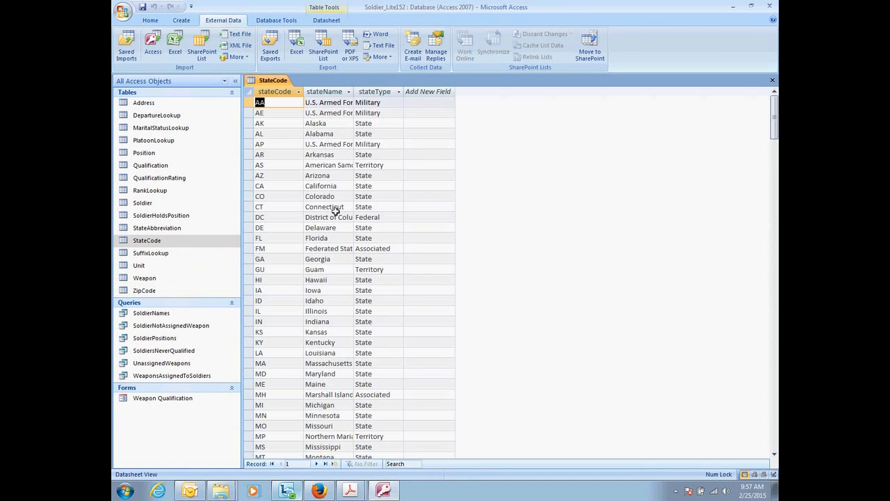
left_click(153, 22)
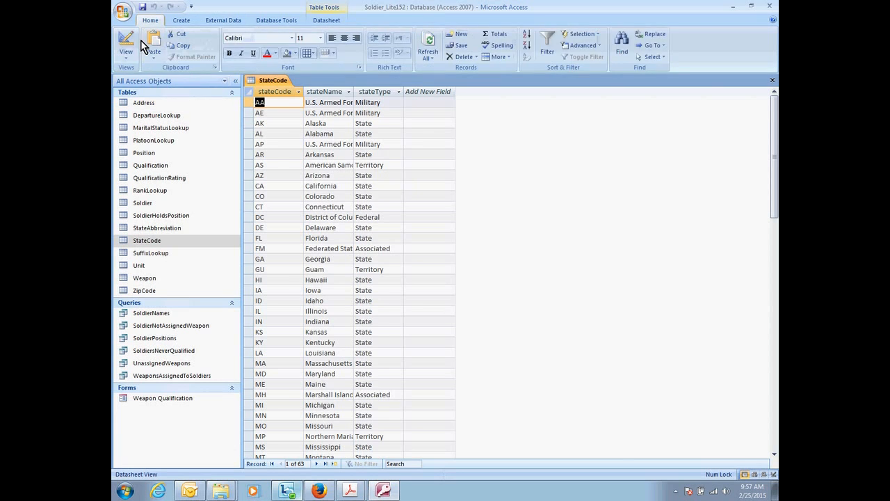
left_click(126, 43)
double_click(336, 357)
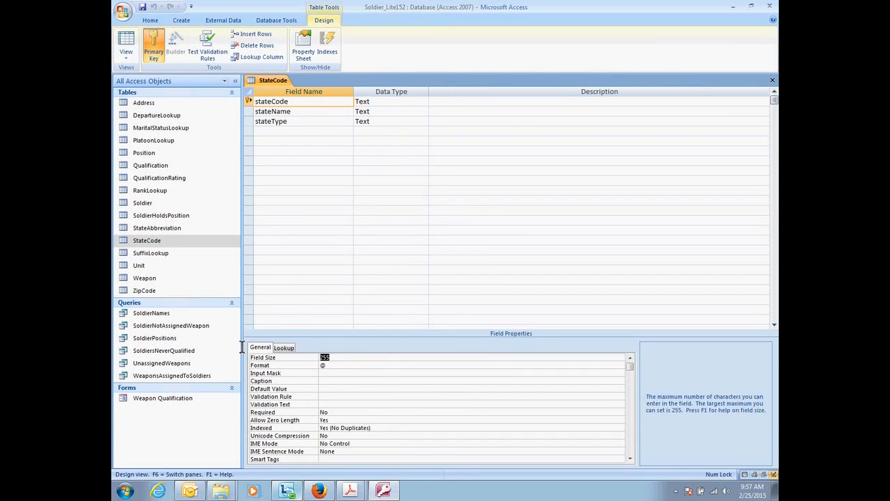
type("2")
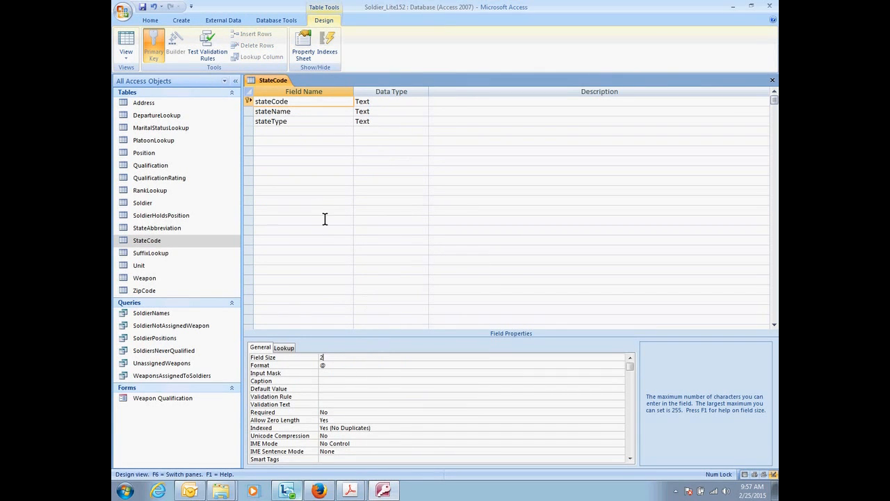
Set the field size of stateName to 30 and of stateType to 10.
left_click(283, 114)
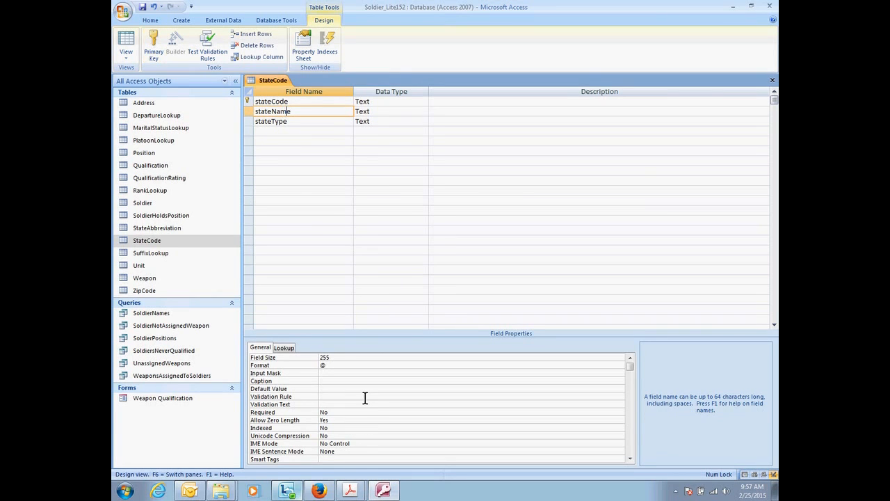
double_click(327, 359)
type("30")
left_click(295, 122)
double_click(327, 357)
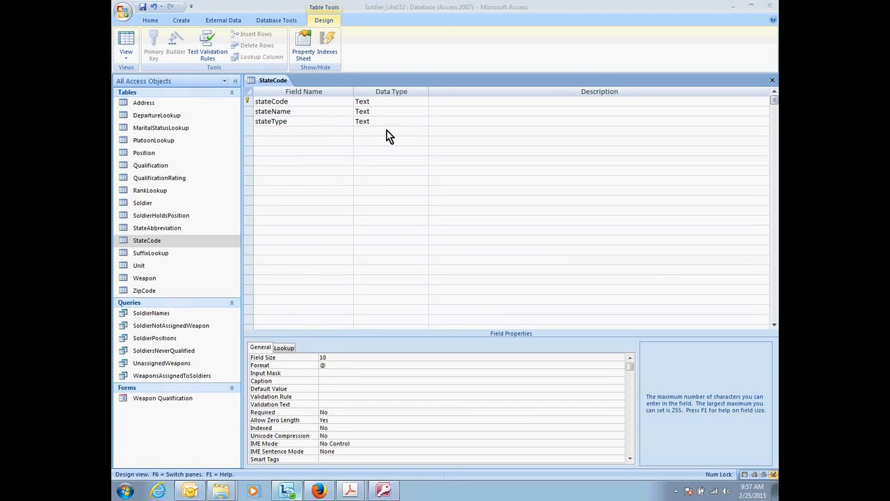
Make stateType a List Box lookup with a Value List row source of Associated;Federal;Military;State;Territory.
left_click(343, 122)
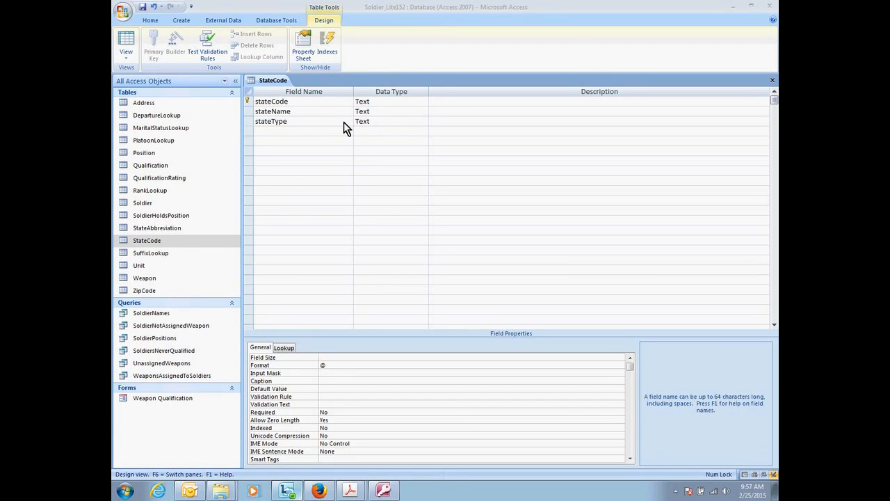
left_click(284, 347)
left_click(334, 357)
left_click(629, 357)
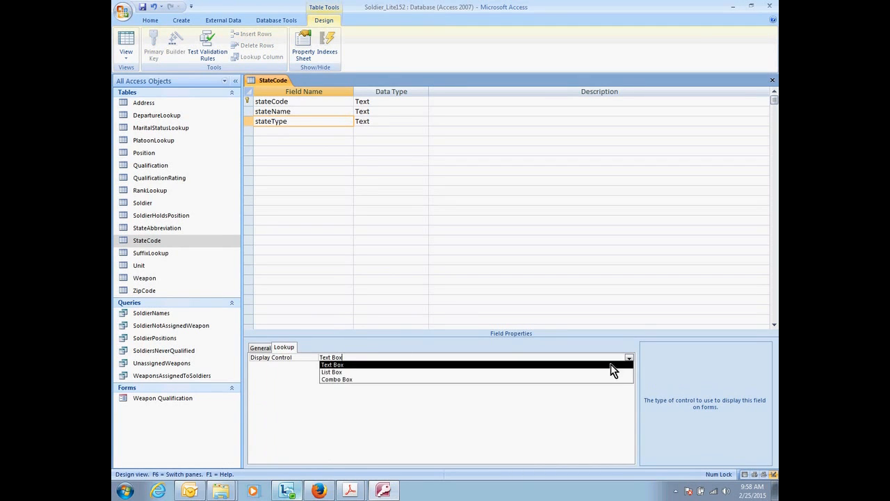
left_click(523, 374)
left_click(379, 365)
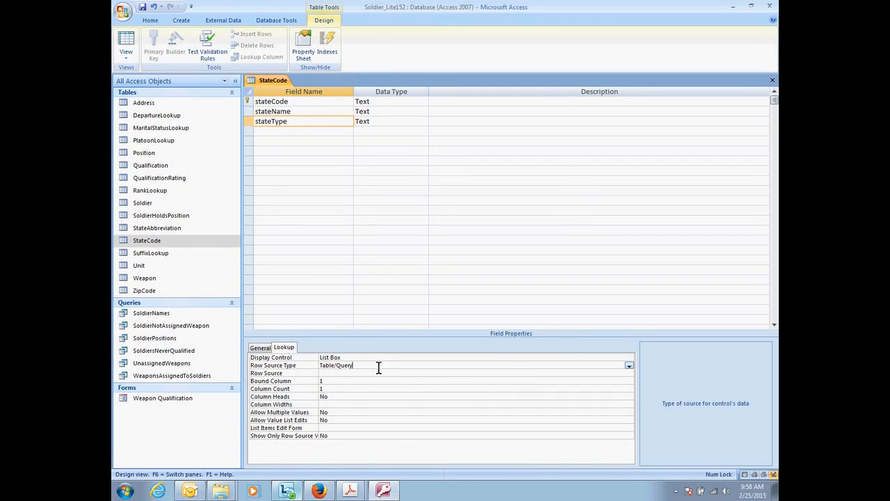
left_click(625, 368)
left_click(541, 378)
left_click(368, 374)
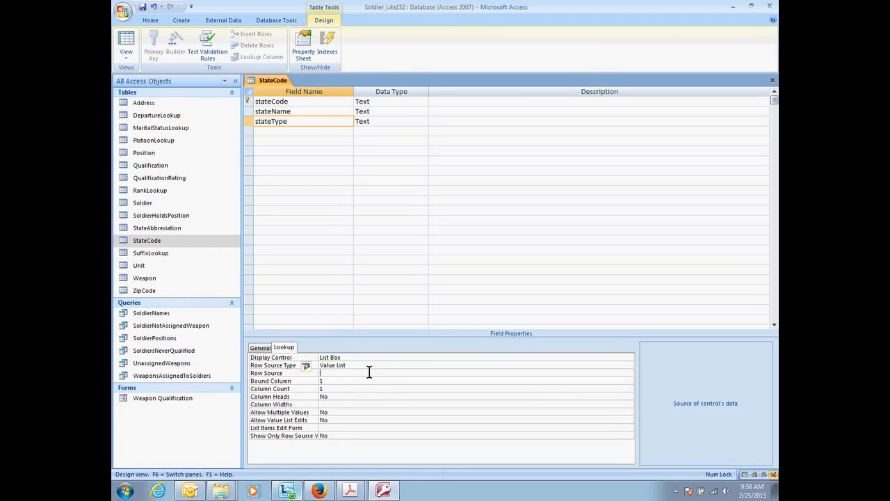
type("As")
Save the StateCode design, accepting the shorter field sizes, and check the stateType choices for record AA in Datasheet view.
left_click(126, 43)
left_click(426, 273)
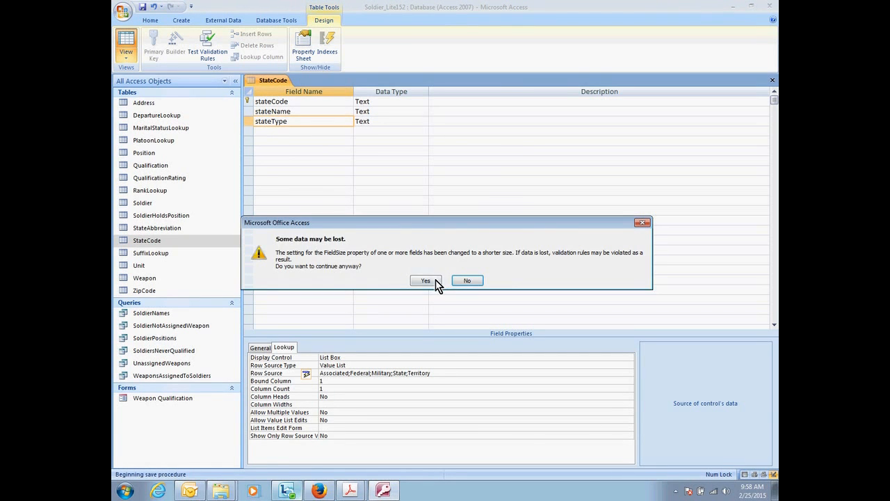
left_click(431, 281)
left_click(393, 106)
left_click(398, 102)
left_click(485, 123)
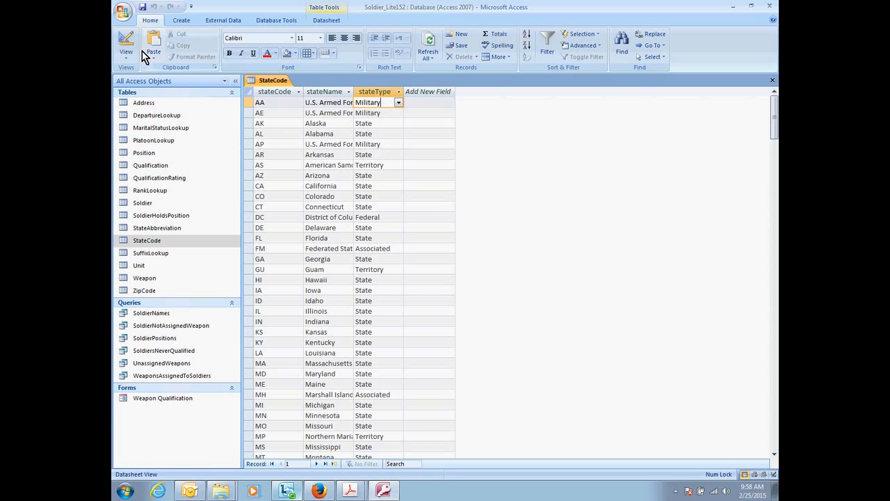
Close the StateCode table and open the Relationships window.
left_click(223, 21)
right_click(277, 80)
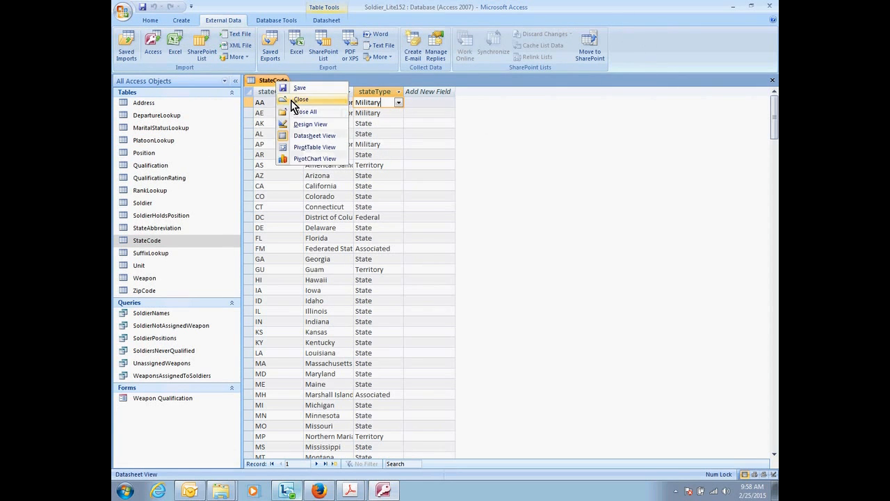
left_click(279, 103)
left_click(258, 22)
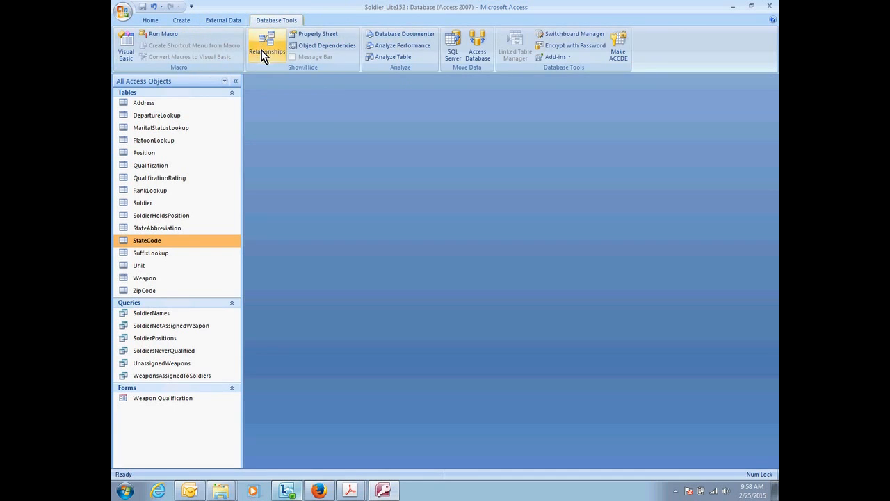
left_click(262, 51)
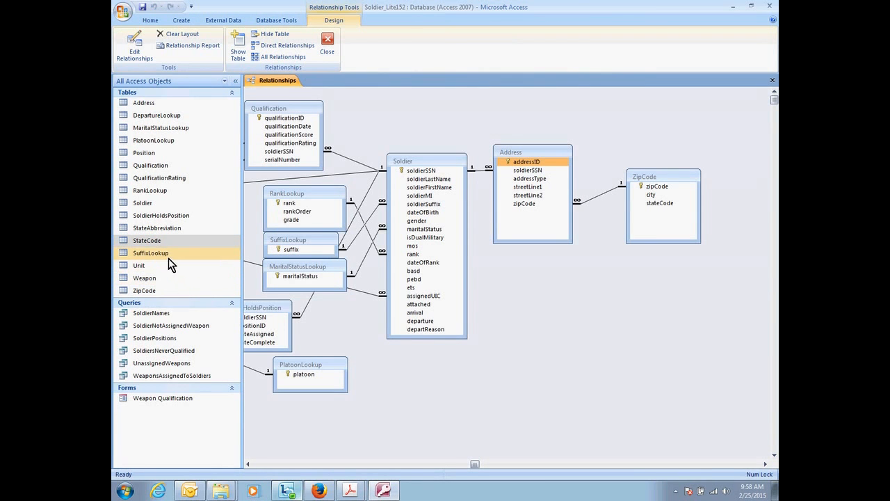
Add StateCode to the layout below ZipCode and relate their stateCode fields with referential integrity enforced.
left_click_drag(162, 240, 667, 204)
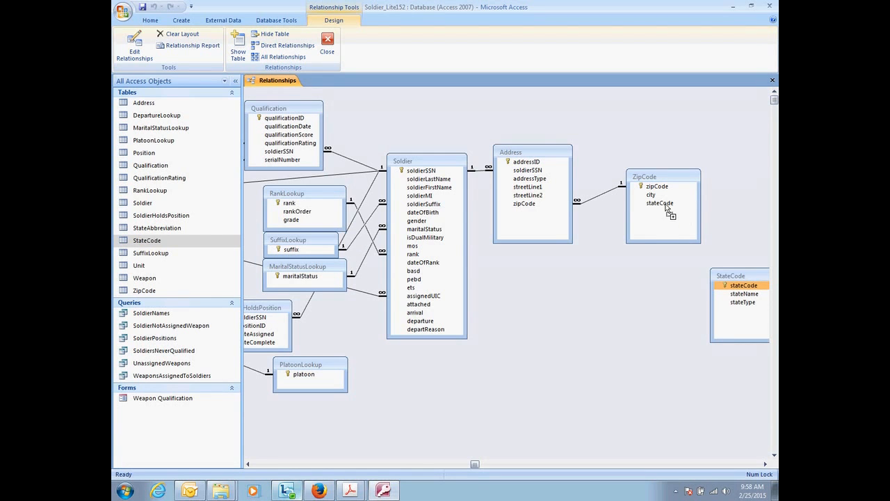
left_click(385, 194)
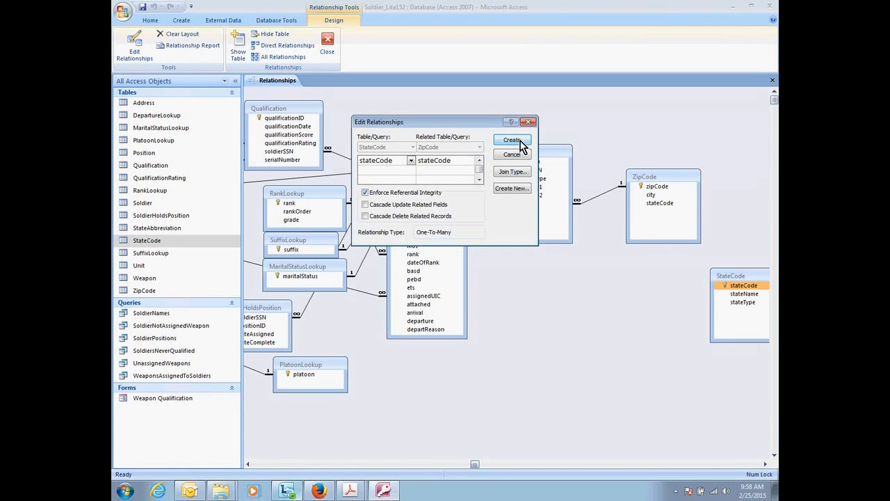
left_click(518, 141)
left_click_drag(749, 279, 698, 315)
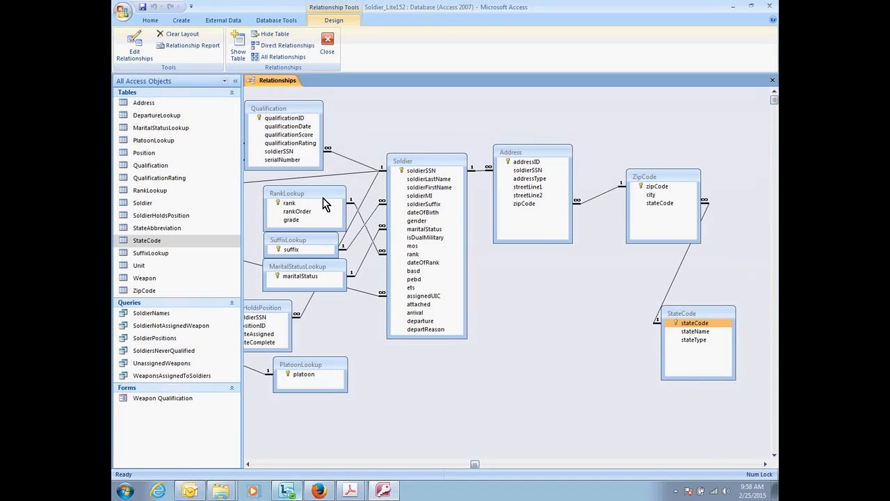
left_click(168, 465)
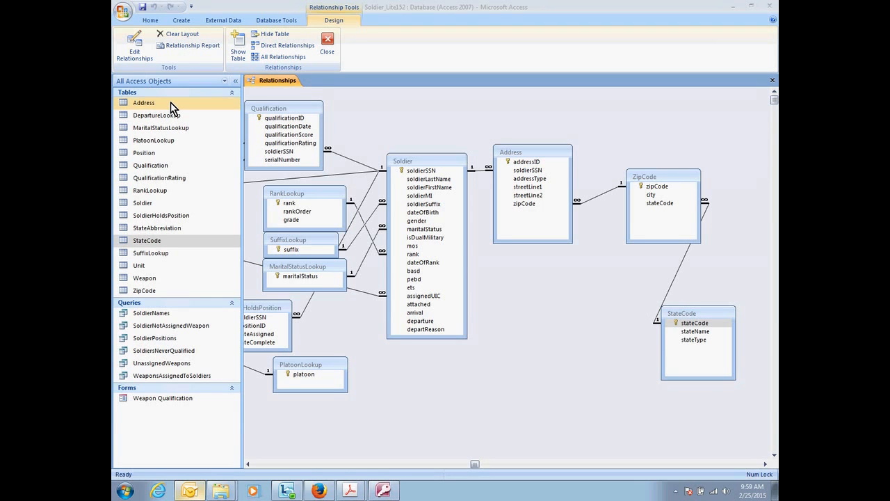
Create a new query design containing the SoldierNames query and the Soldier, Address, ZipCode and StateCode tables.
left_click(183, 21)
left_click(512, 50)
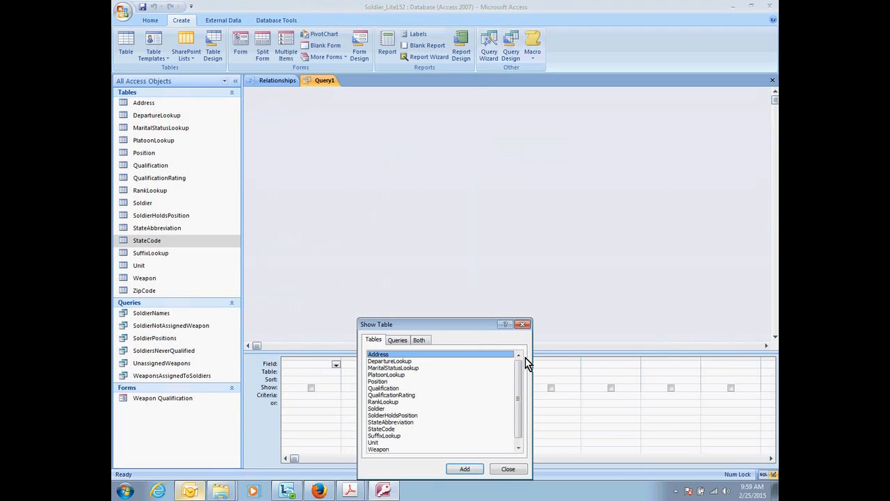
left_click(508, 469)
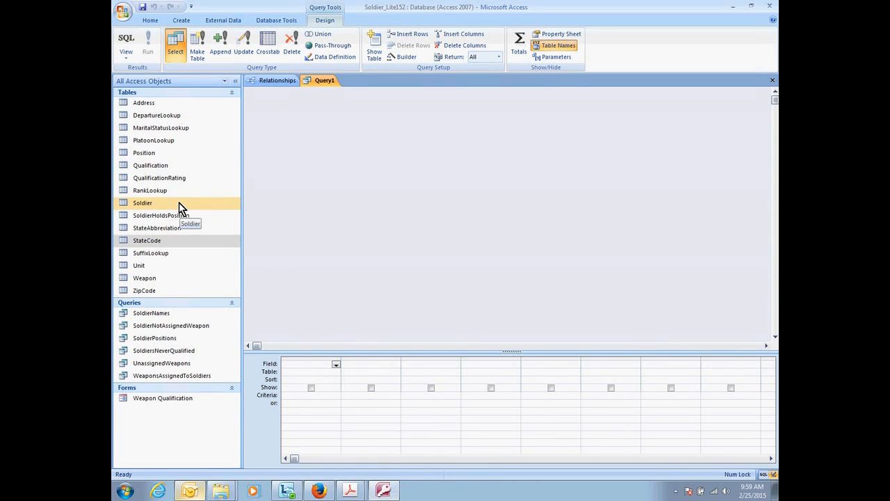
left_click_drag(171, 315, 334, 254)
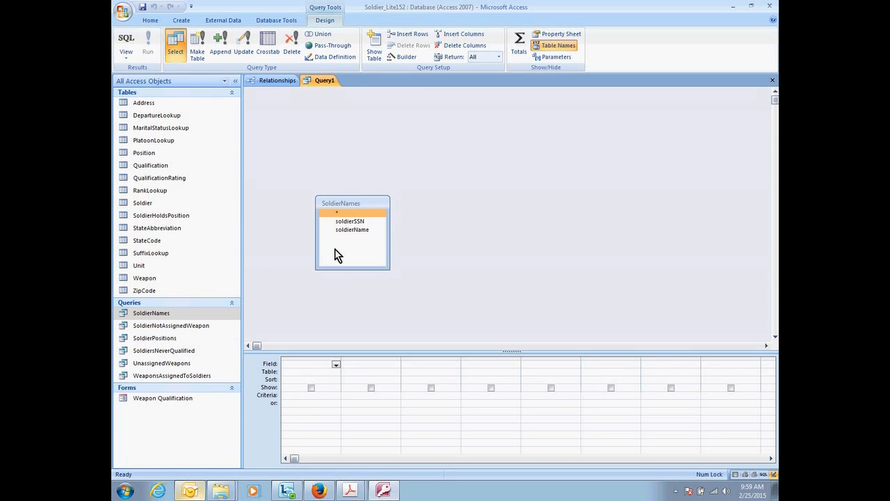
left_click_drag(149, 202, 440, 212)
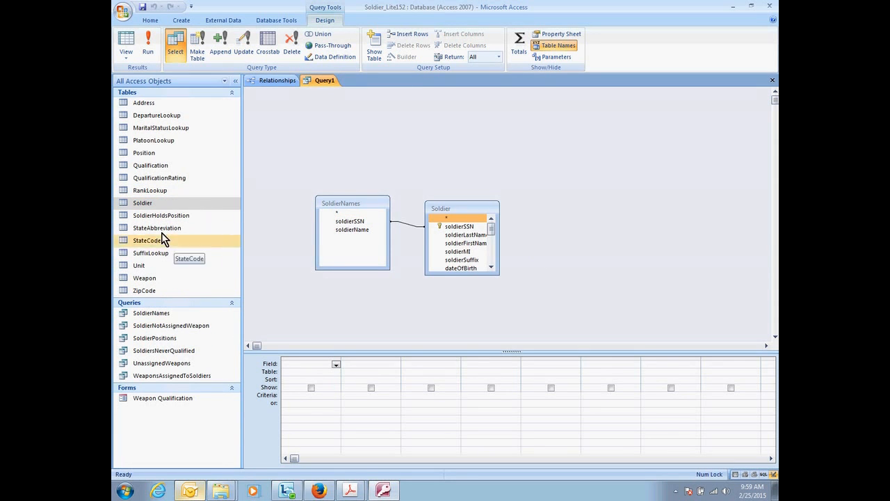
left_click_drag(147, 103, 555, 233)
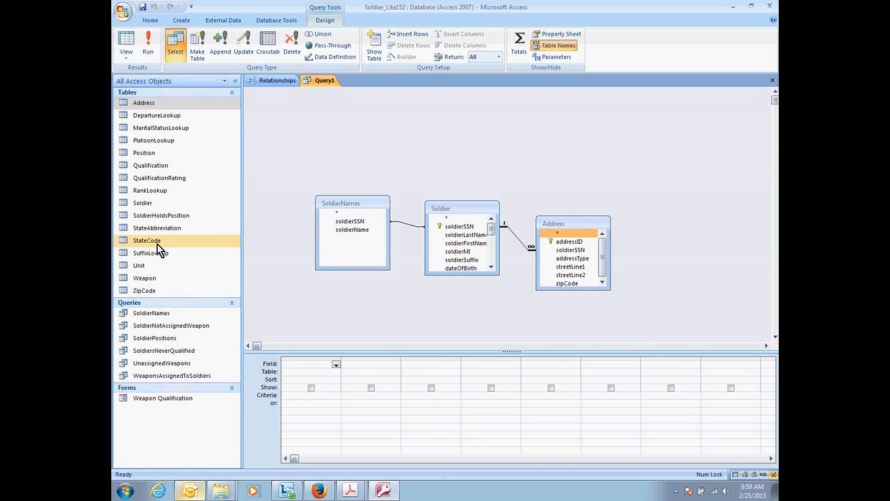
left_click_drag(164, 292, 620, 247)
left_click_drag(146, 240, 769, 243)
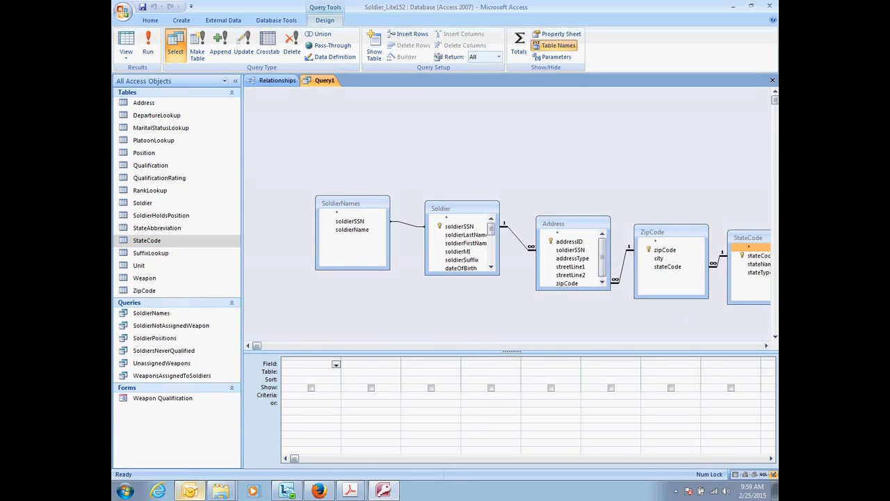
key("alt+Tab")
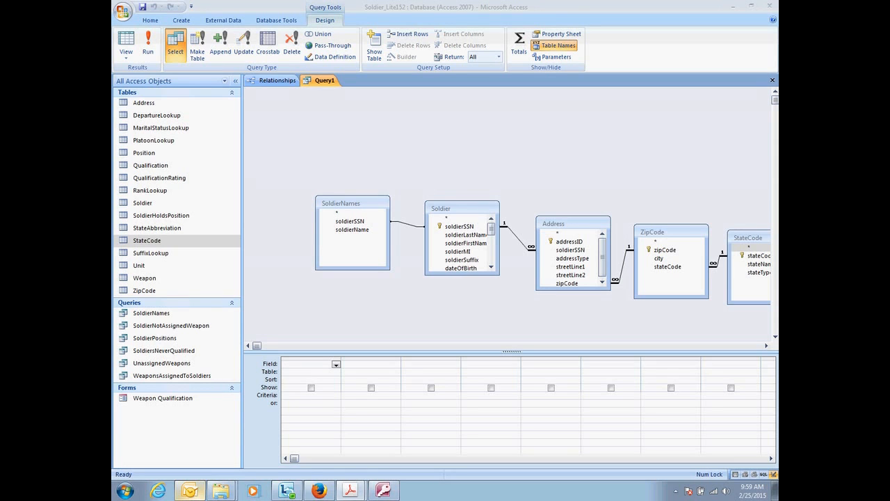
Add soldierName from SoldierNames, streetLine1 and streetLine2 from Address, and city from ZipCode as the query's output fields.
left_click_drag(362, 230, 319, 371)
left_click_drag(311, 366, 312, 366)
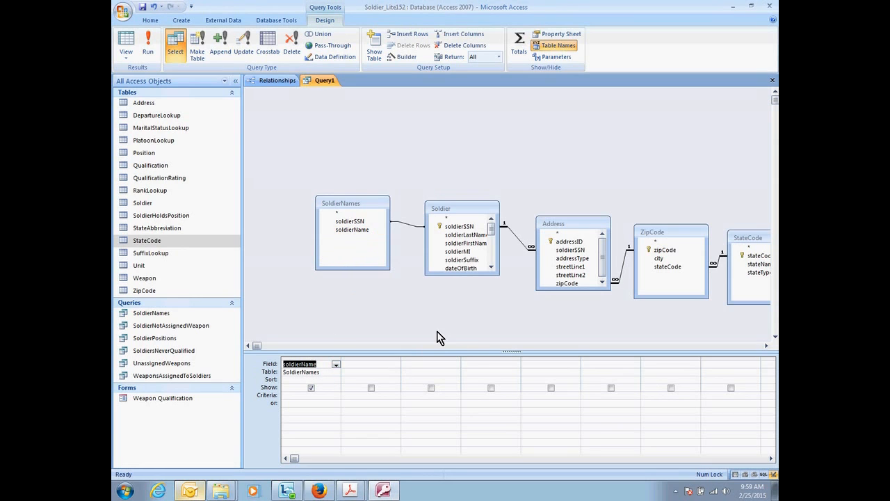
left_click(452, 235)
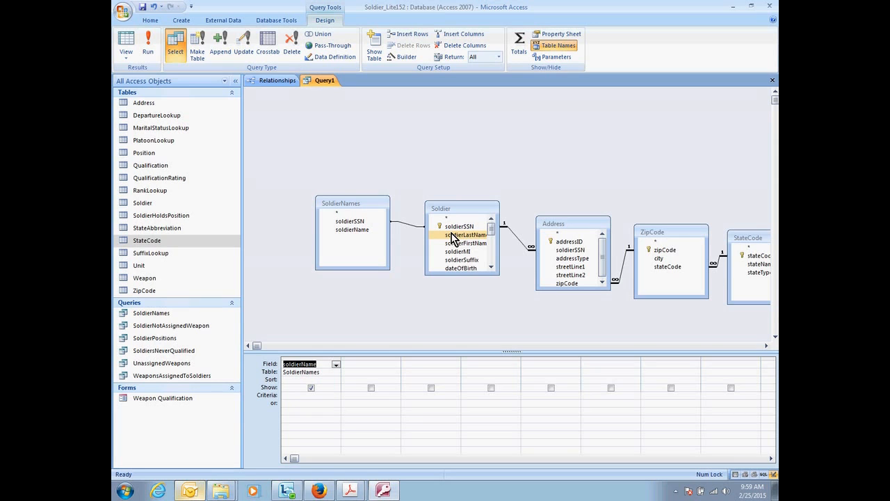
left_click_drag(570, 267, 371, 363)
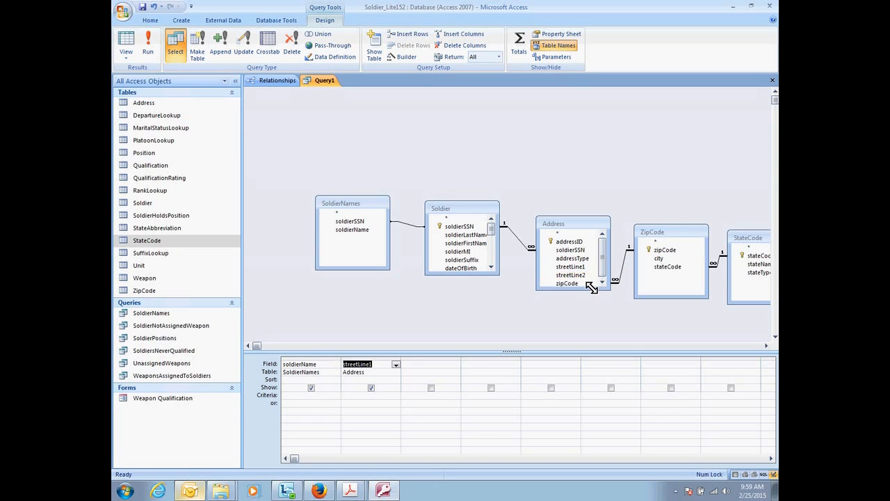
left_click_drag(577, 275, 417, 371)
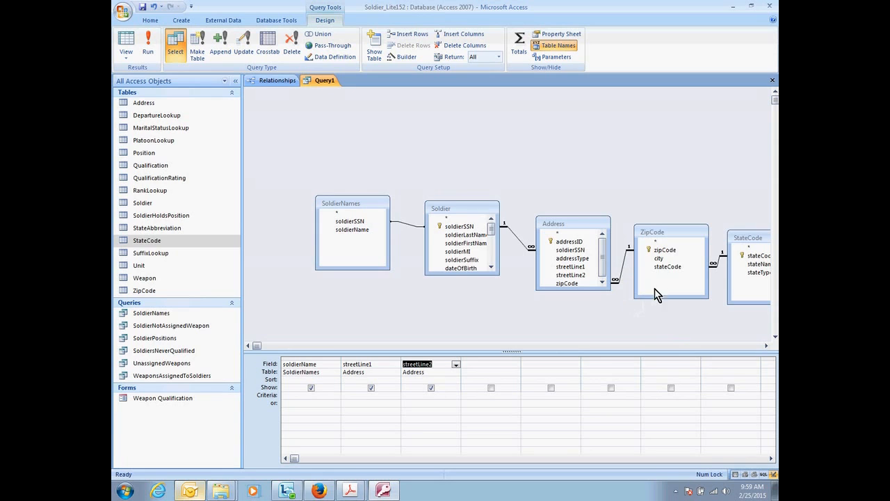
left_click_drag(658, 258, 477, 363)
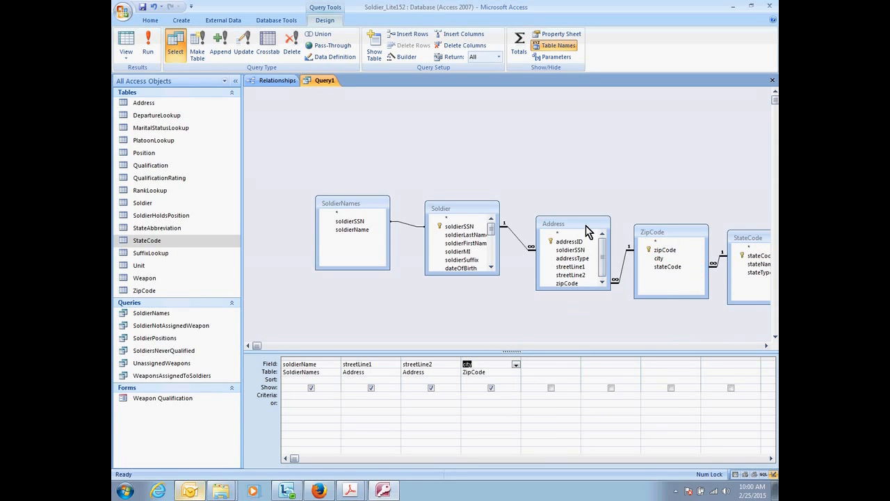
Rearrange the Address, ZipCode and StateCode tables to fit the design area and add the stateName and ZipCode.zipCode fields to the query.
left_click_drag(592, 224, 576, 178)
left_click(673, 231)
left_click_drag(673, 231, 640, 183)
left_click_drag(749, 240, 537, 364)
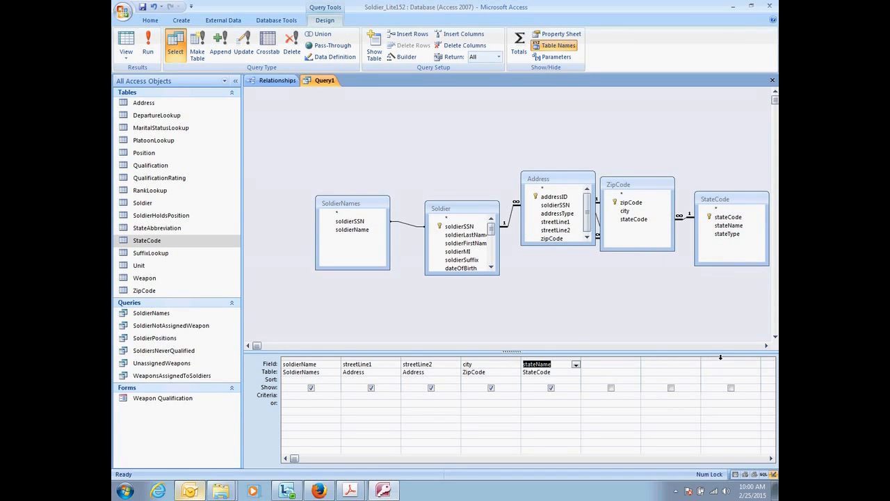
left_click_drag(636, 202, 604, 365)
key("alt+Tab")
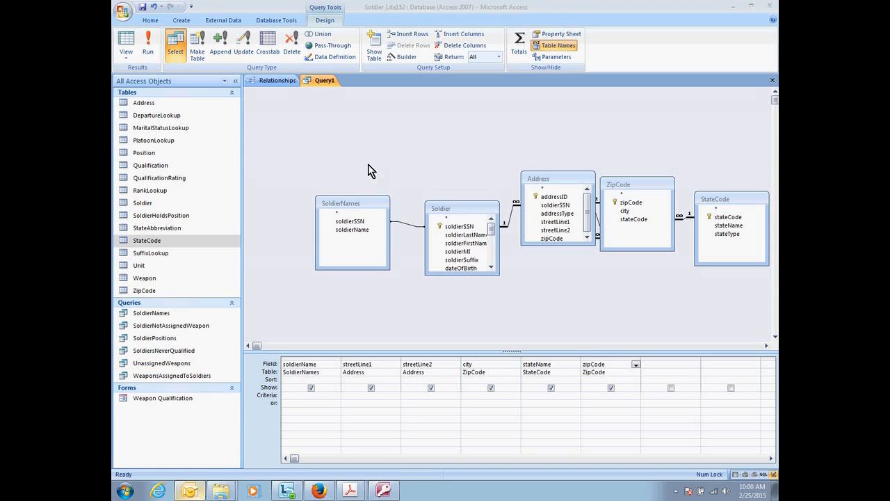
Sort the query by soldierName in ascending order and view the results in Datasheet view.
left_click(126, 43)
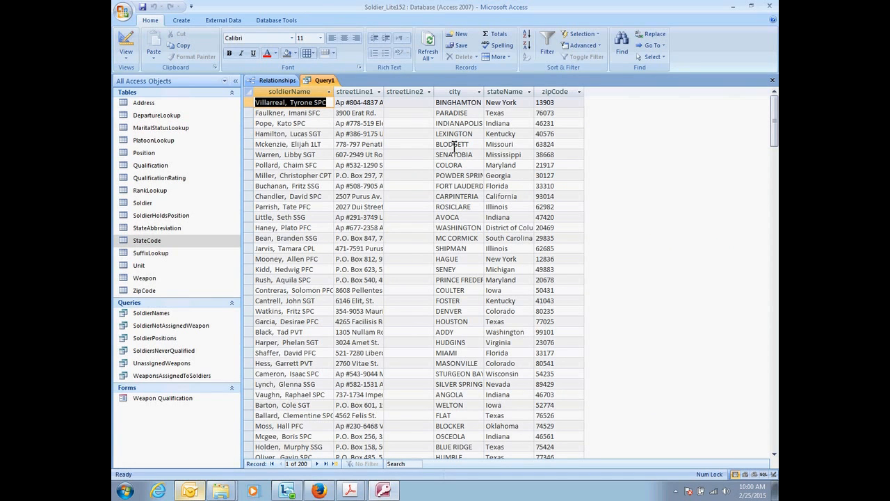
left_click(126, 44)
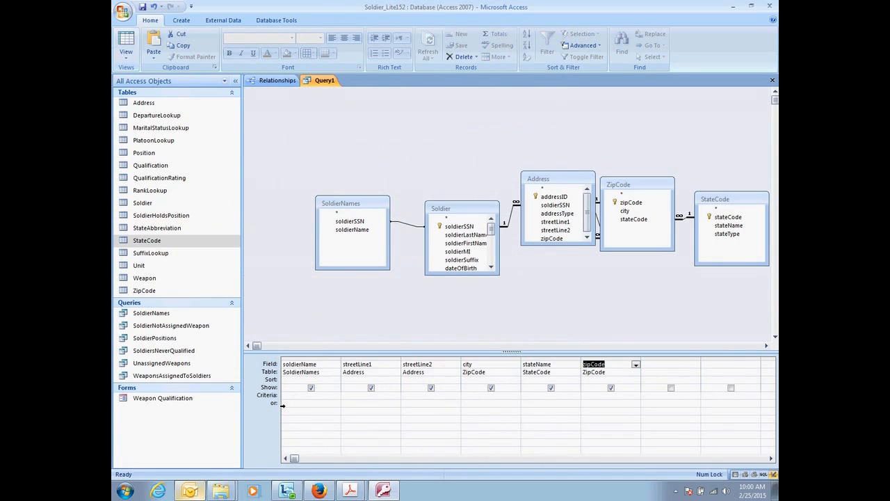
left_click(335, 380)
left_click(301, 388)
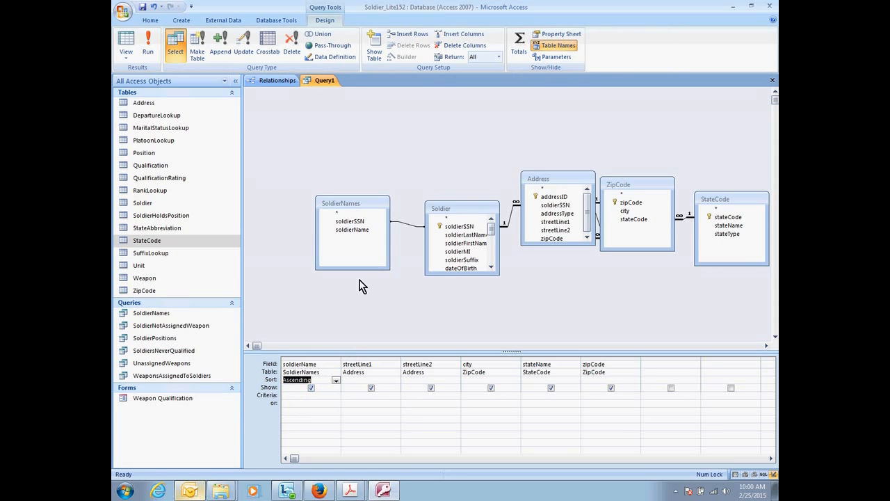
left_click(127, 58)
left_click(147, 34)
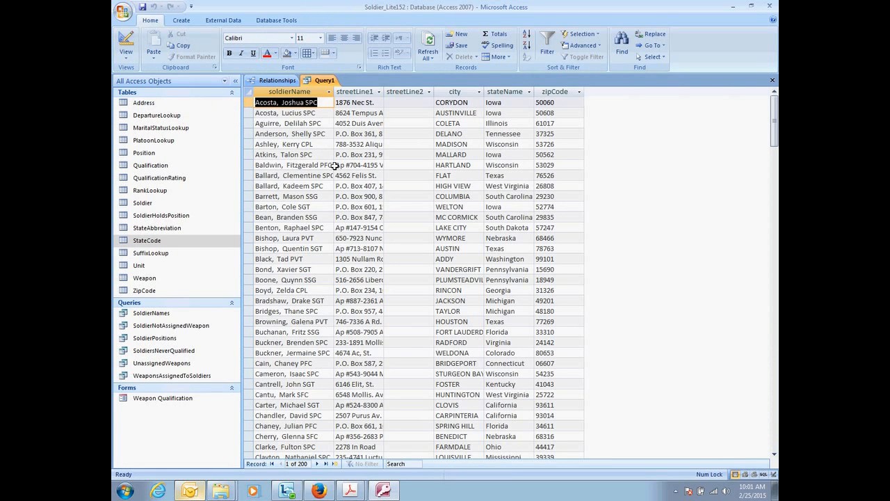
left_click(191, 490)
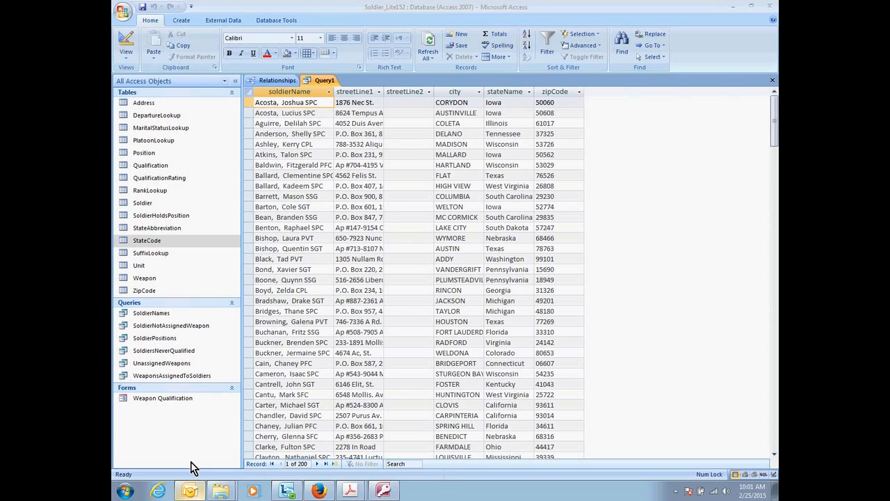